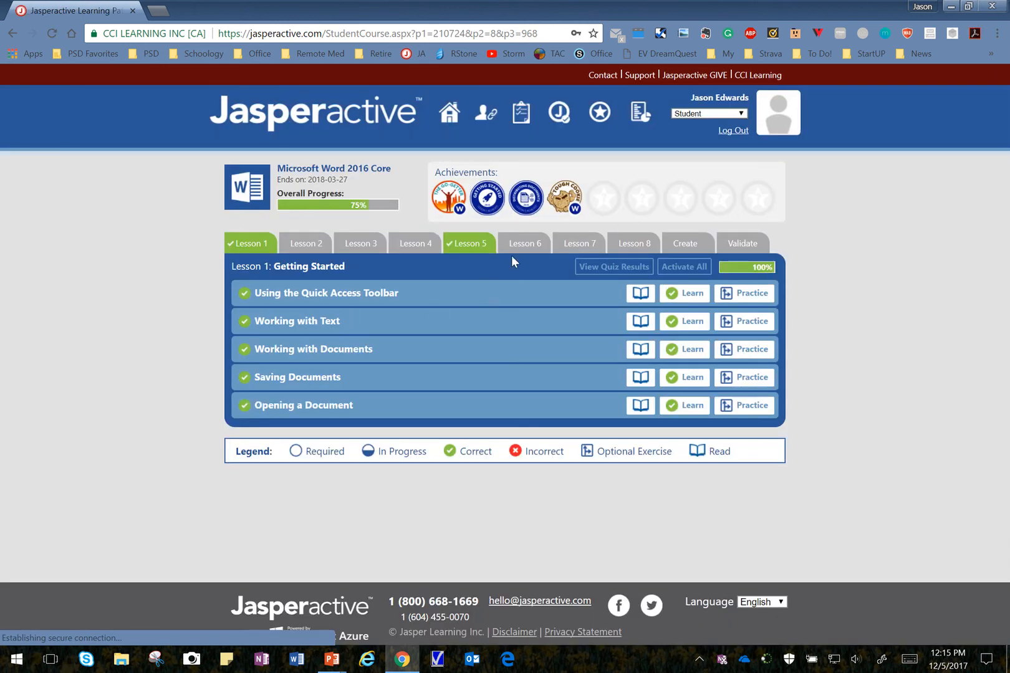
Start the Navigating with References exercise in Lesson 5 and continue past its introduction.
click(472, 249)
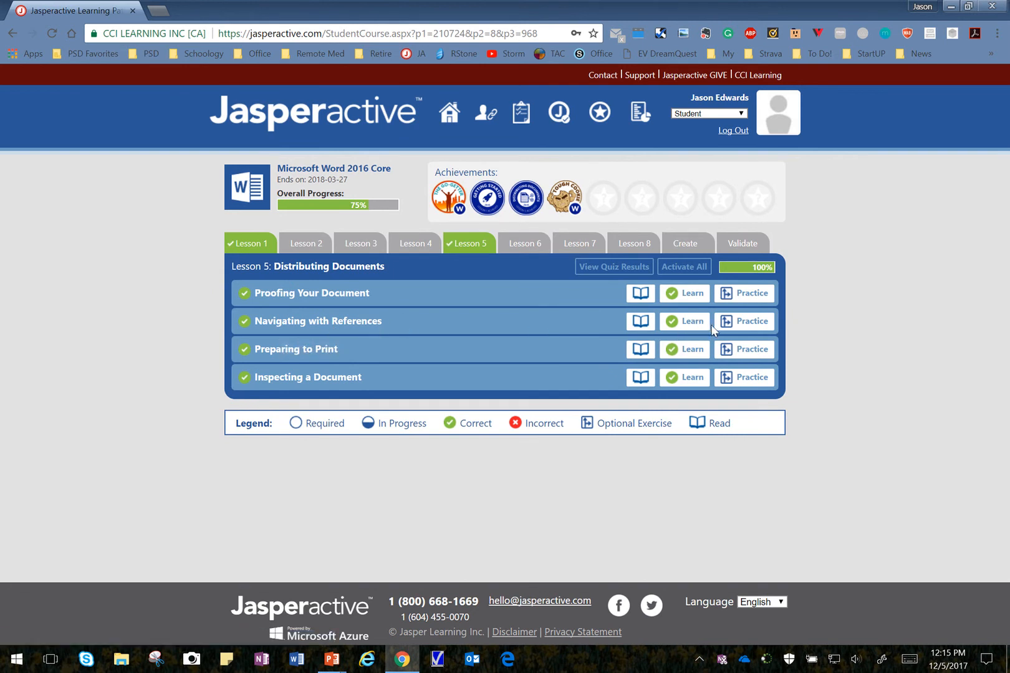
click(752, 321)
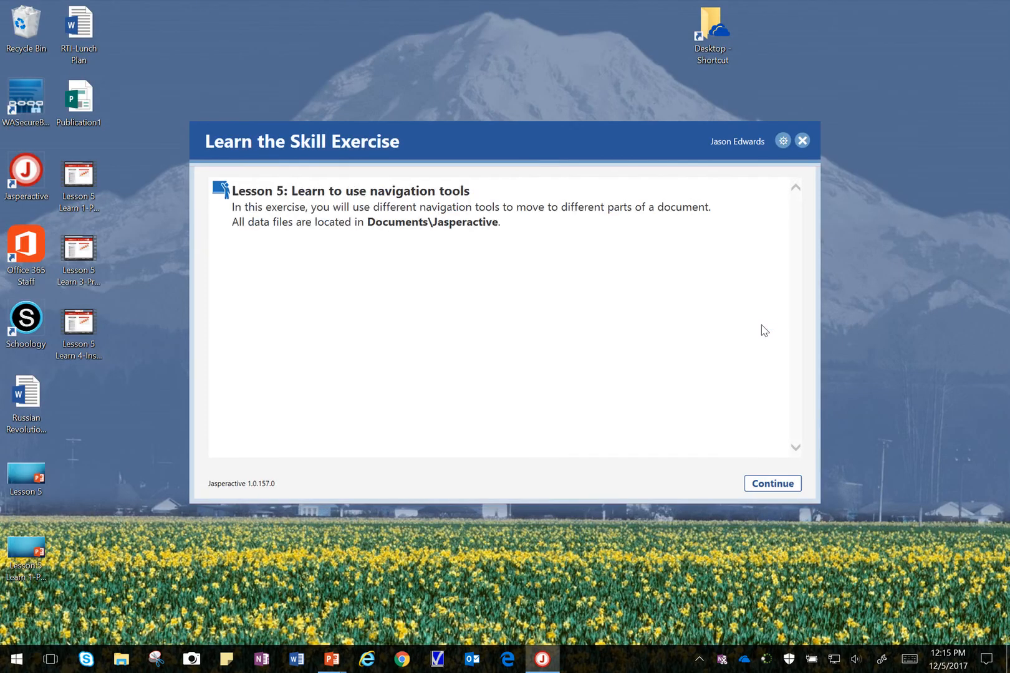
click(771, 486)
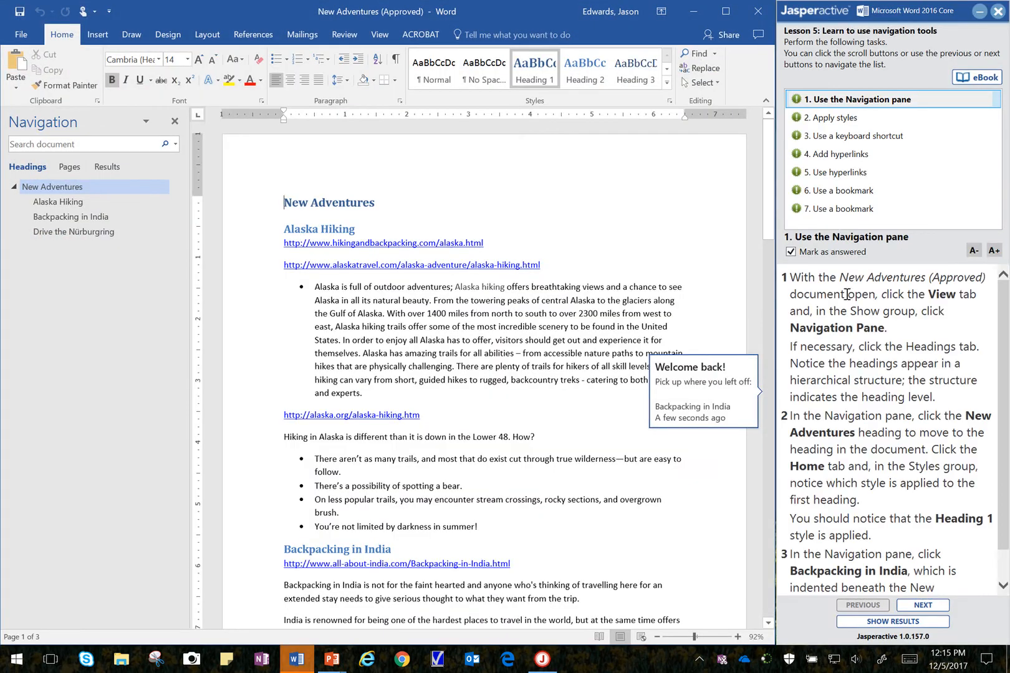
Clear the answered mark from all seven exercise tasks and return to task 1, Use the Navigation pane.
click(821, 251)
click(830, 132)
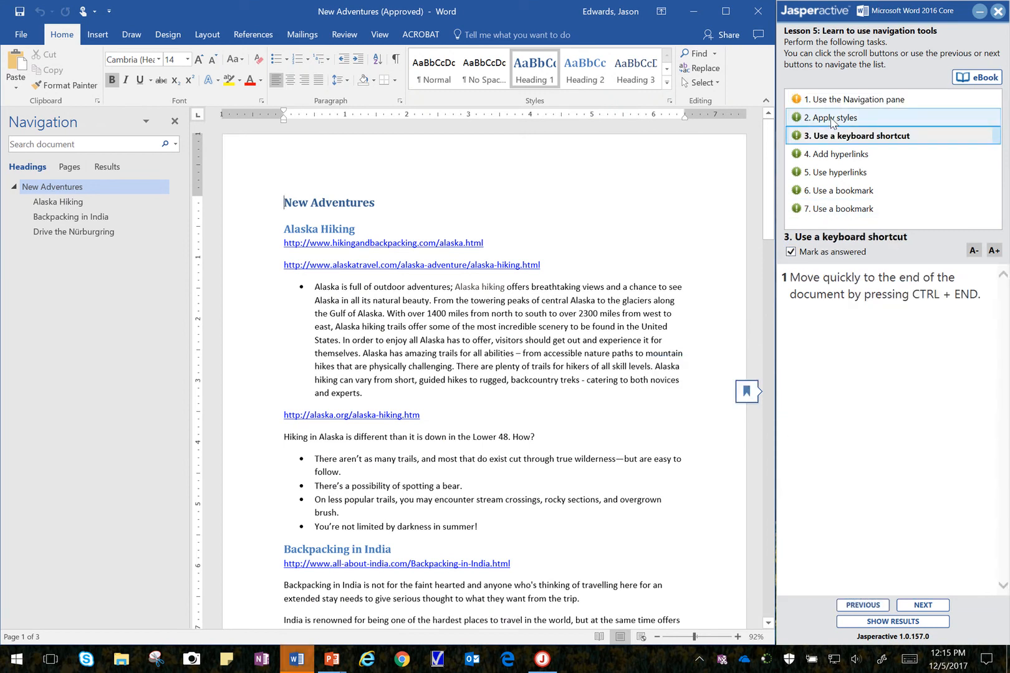
click(833, 118)
click(826, 251)
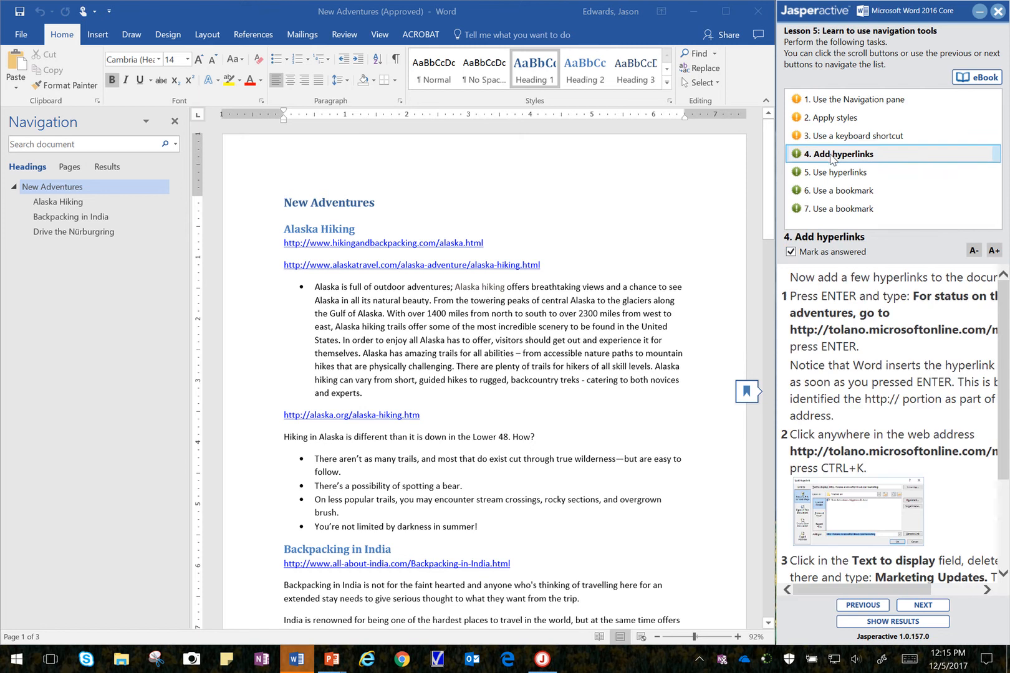
click(825, 255)
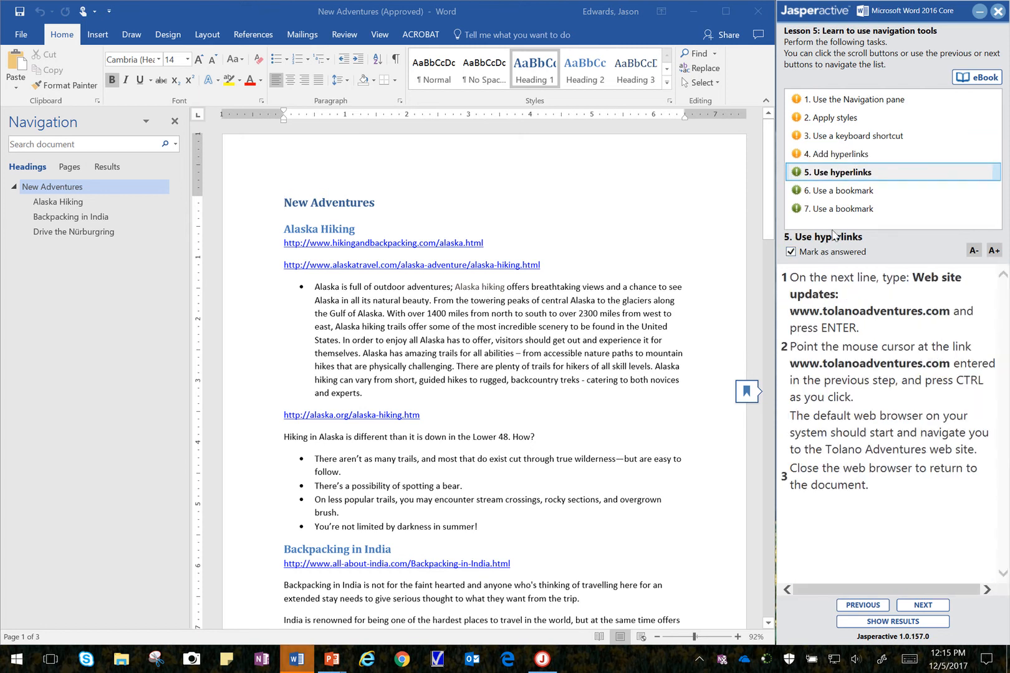
click(822, 193)
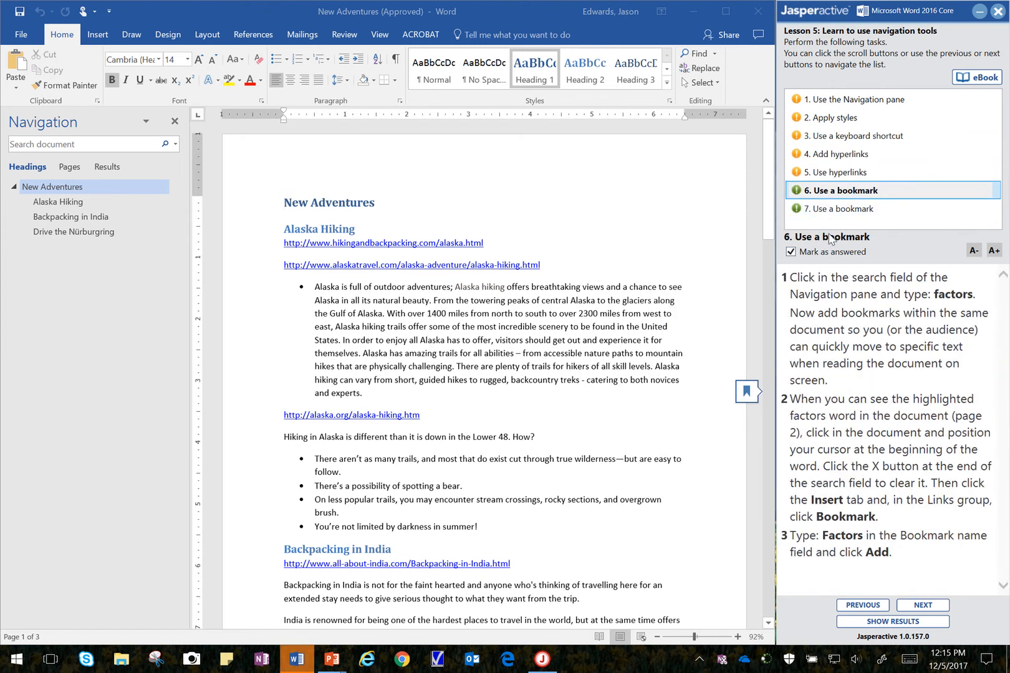
click(828, 215)
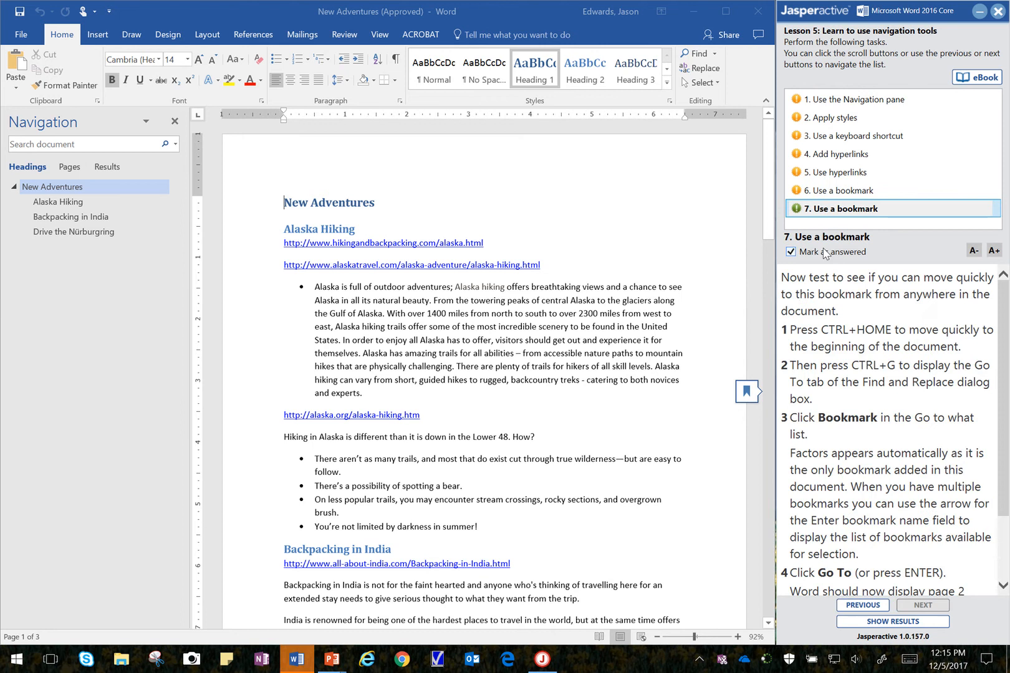
click(870, 100)
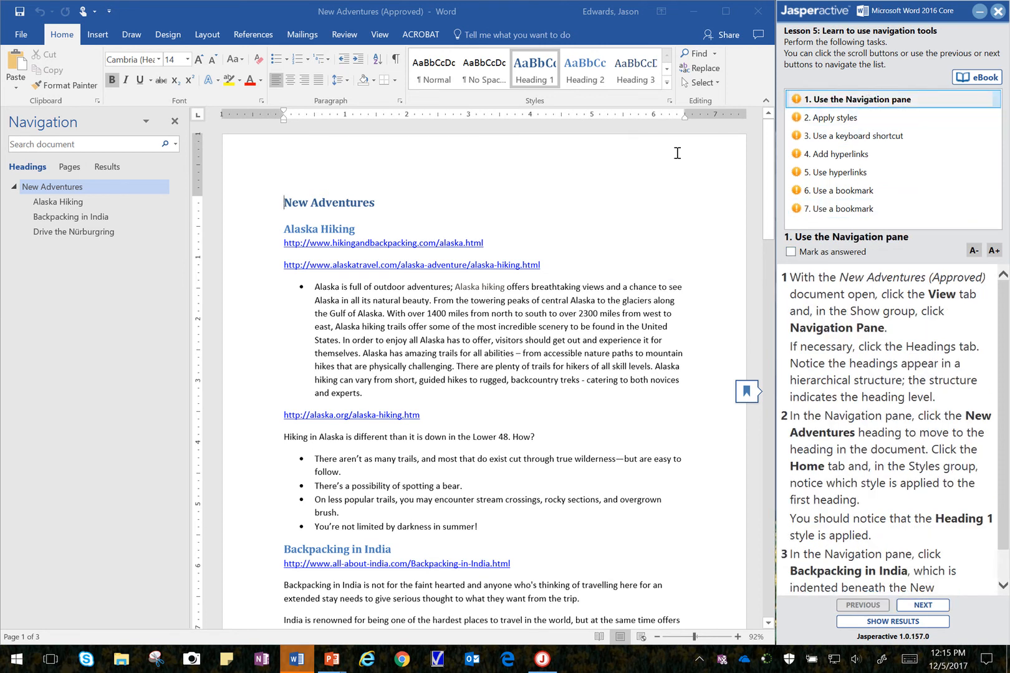
Close the Navigation pane and show it again, hiding and restoring the ruler in between.
click(173, 121)
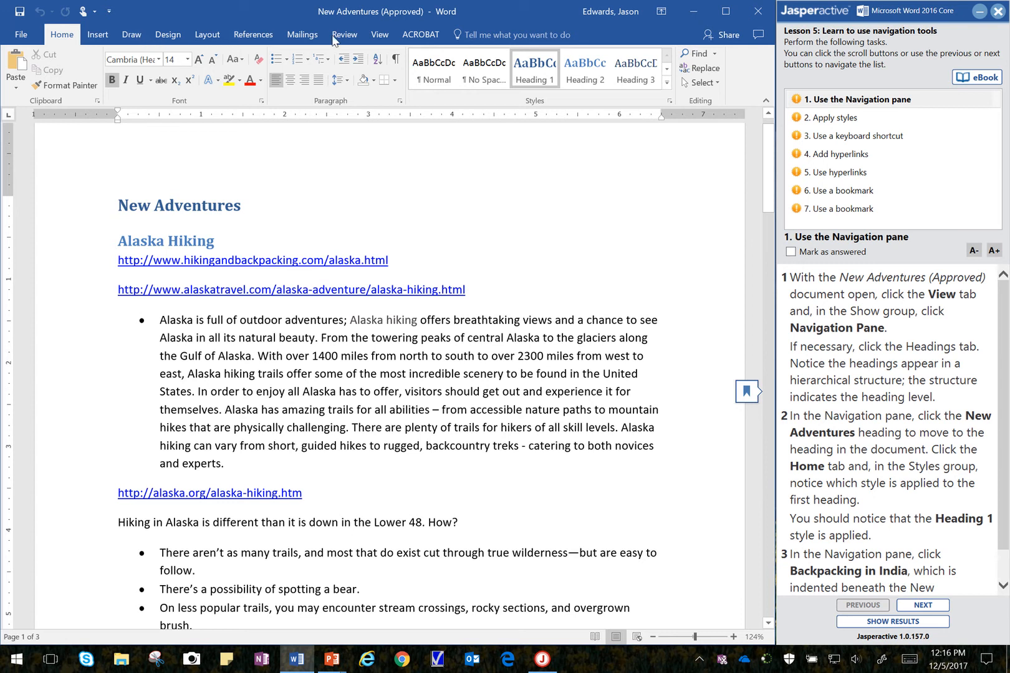
click(377, 37)
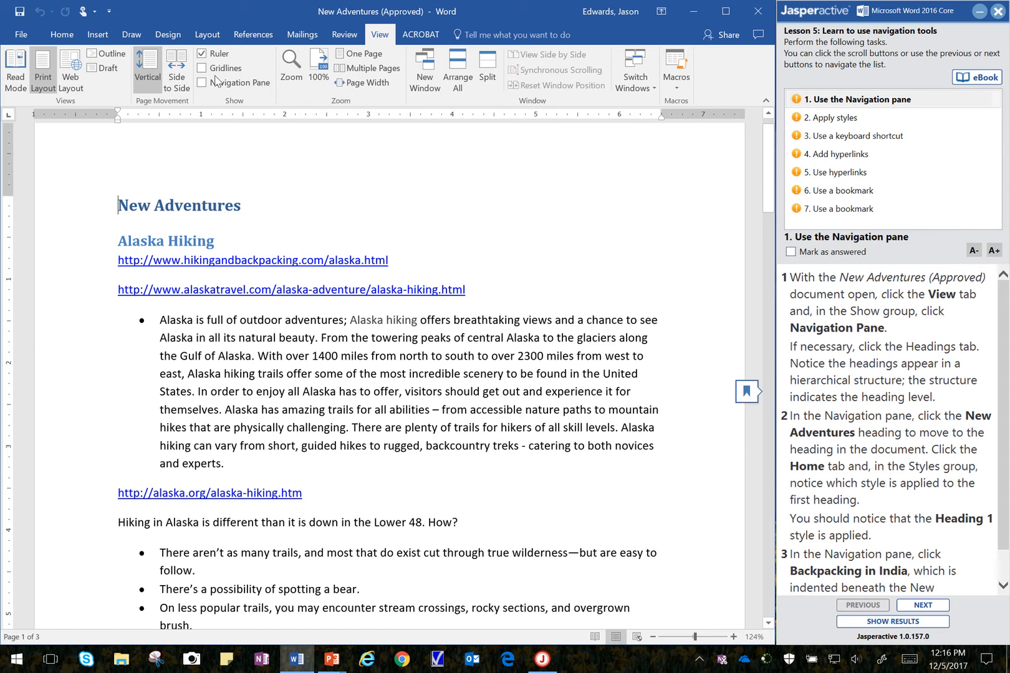
click(206, 58)
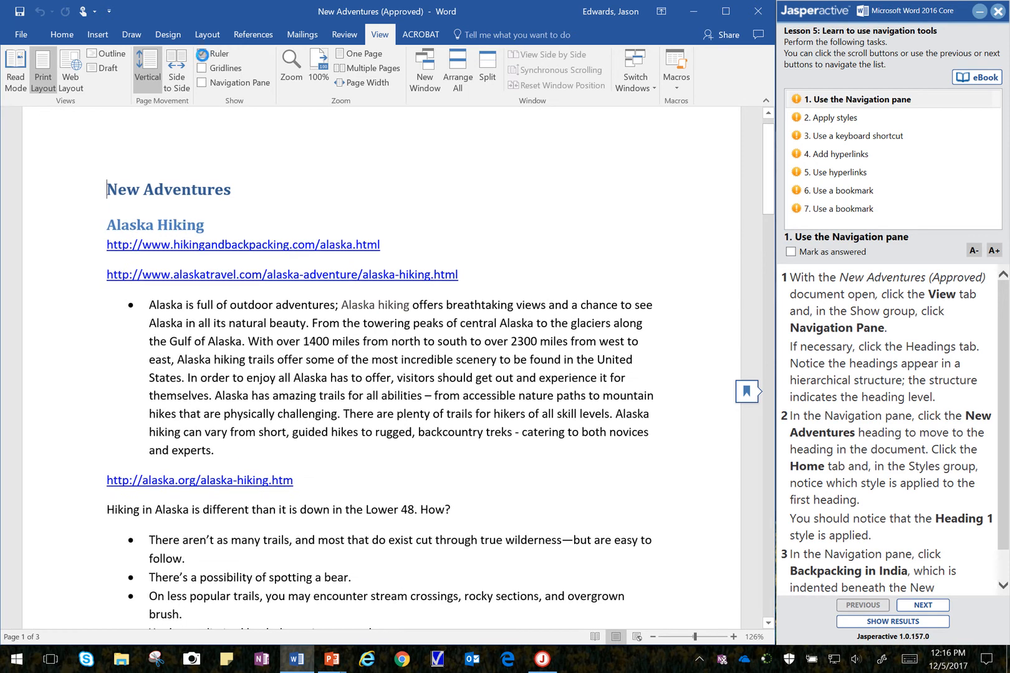
click(205, 59)
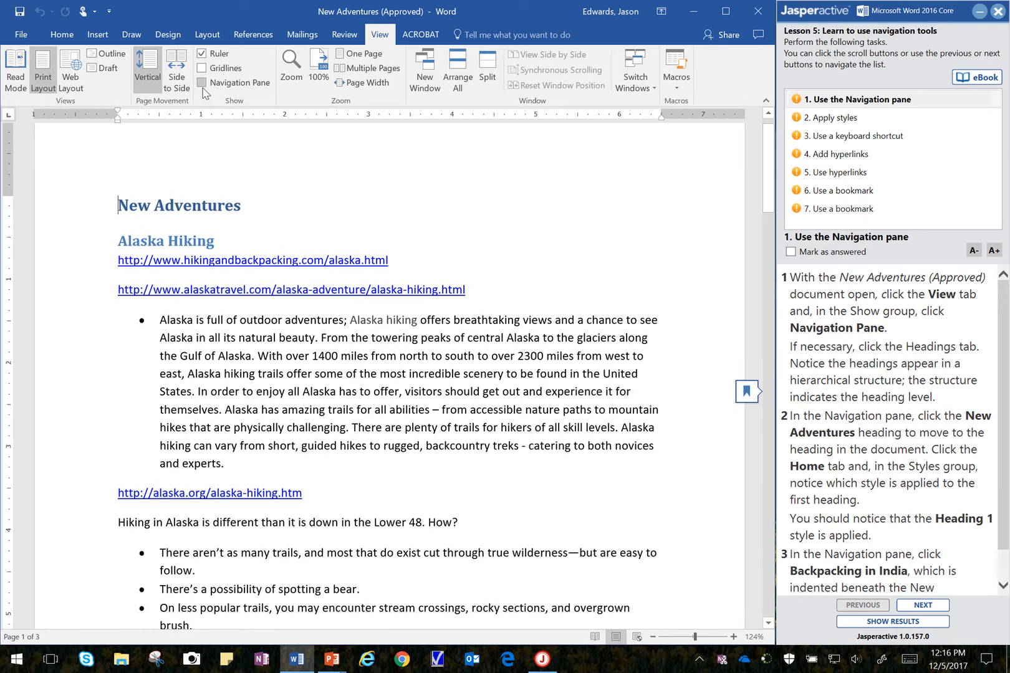
click(202, 83)
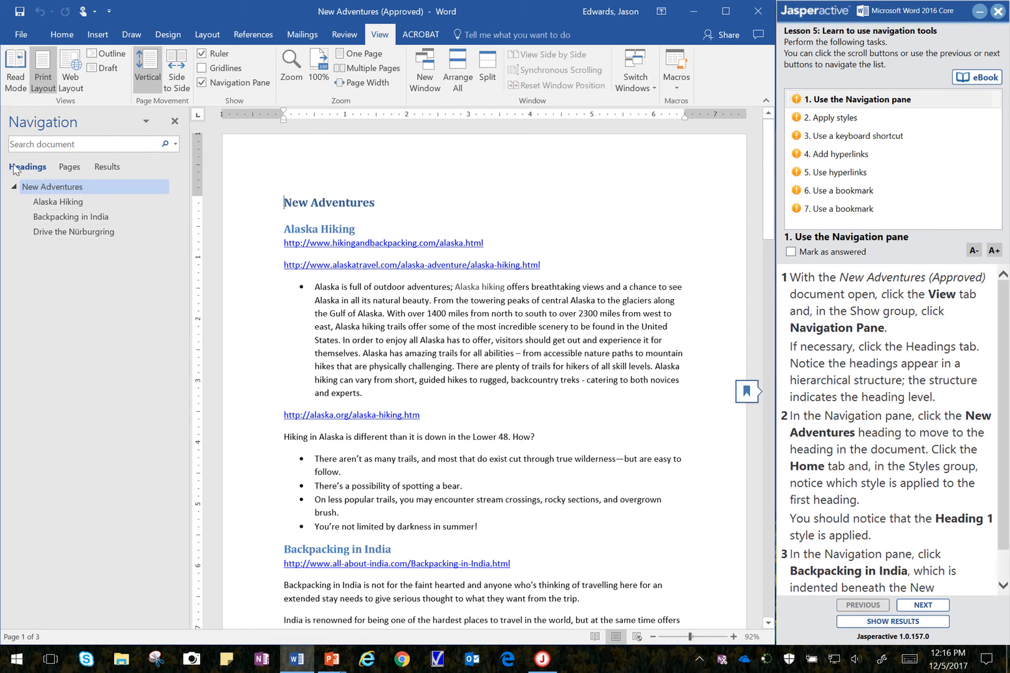
Jump to the New Adventures and Backpacking in India headings to check their styles, and mark task 1 as answered.
click(55, 189)
click(47, 190)
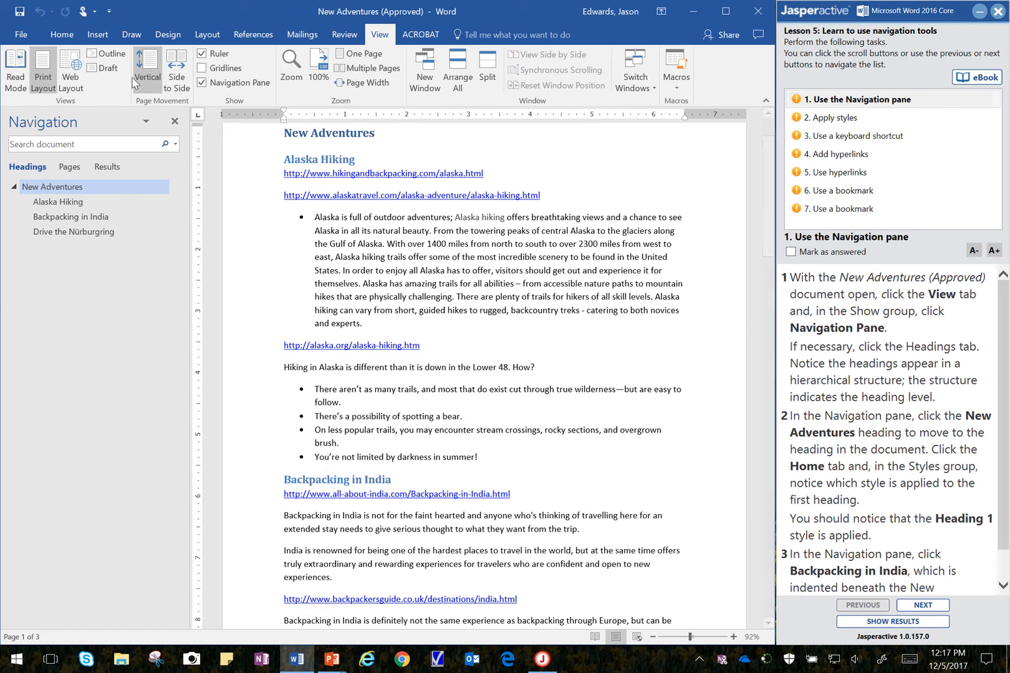
click(66, 39)
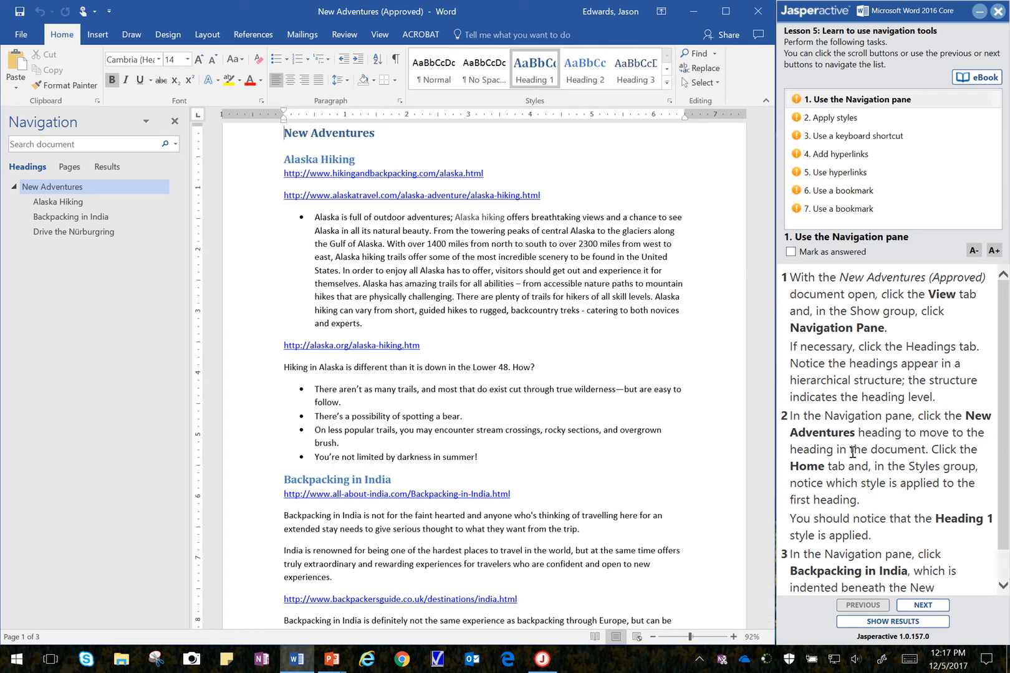
scroll(854, 451, down, 2)
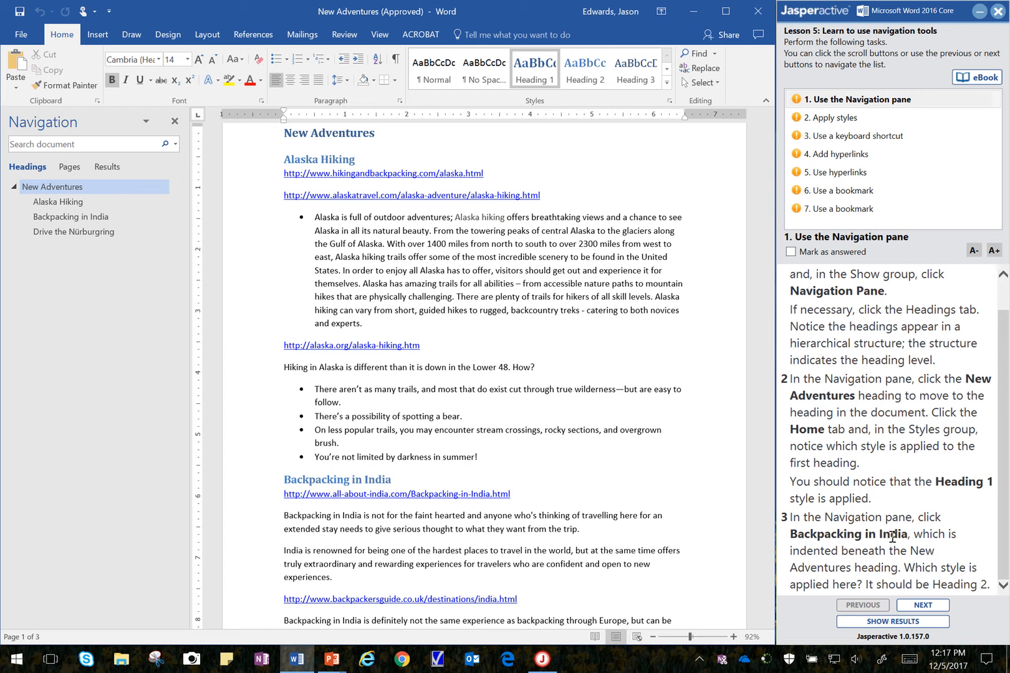
click(75, 218)
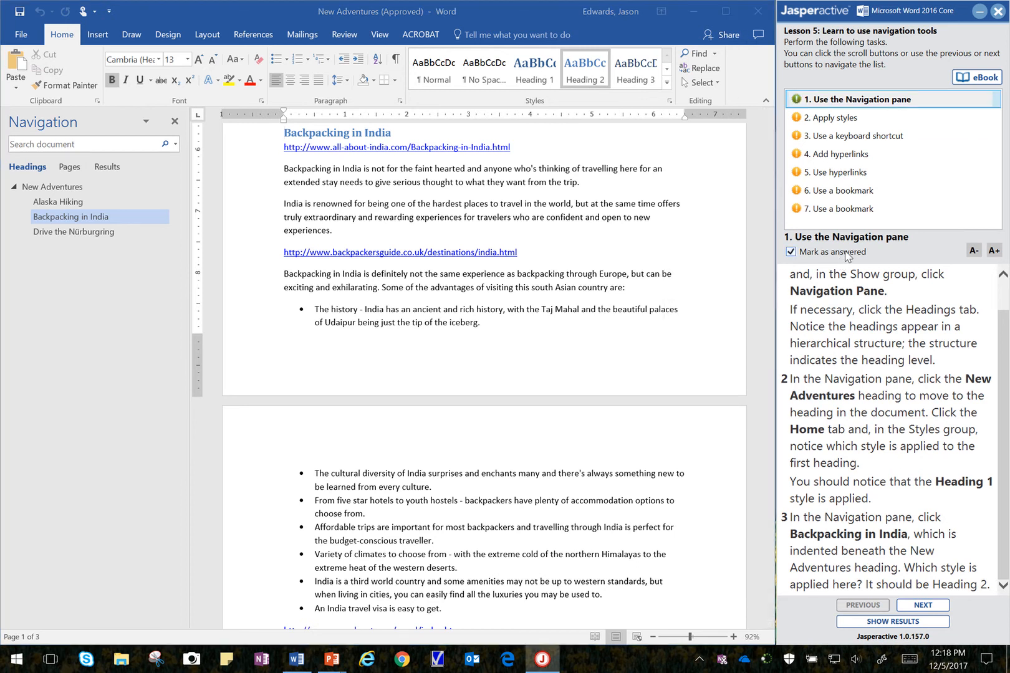
Open task 2 and apply the Heading 3 style to the hyperlink directly below the Backpacking in India heading.
click(843, 120)
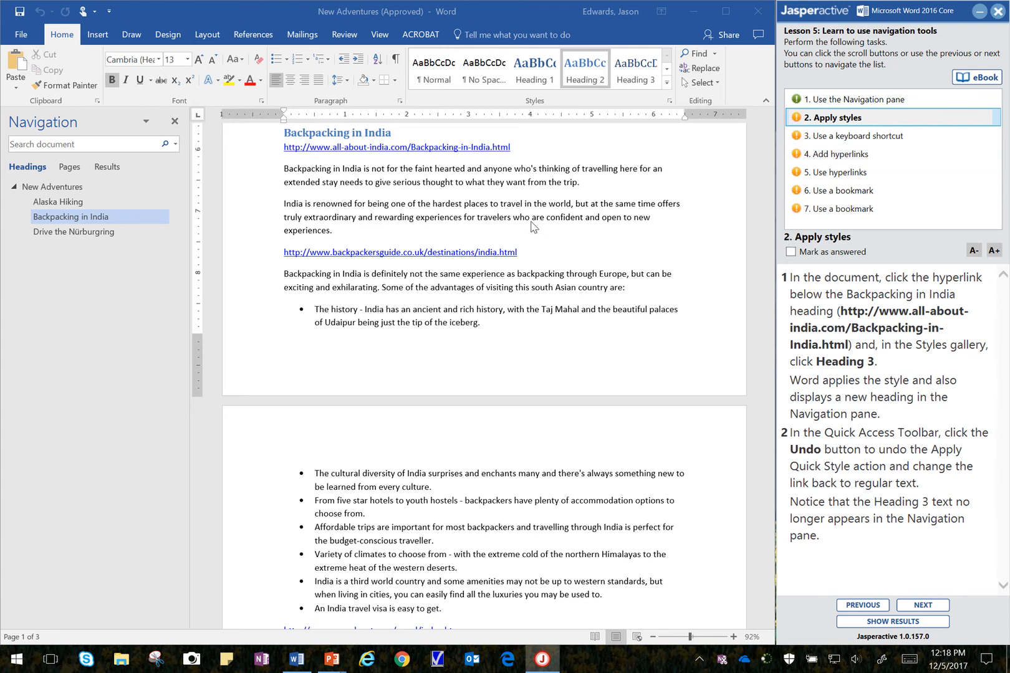
click(456, 168)
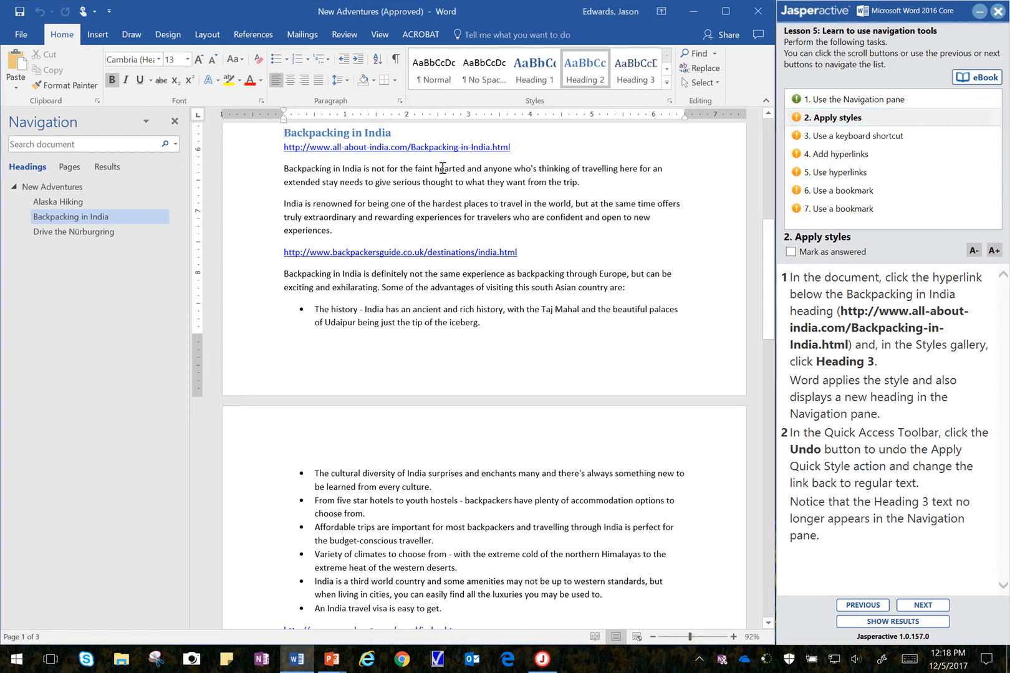
click(439, 167)
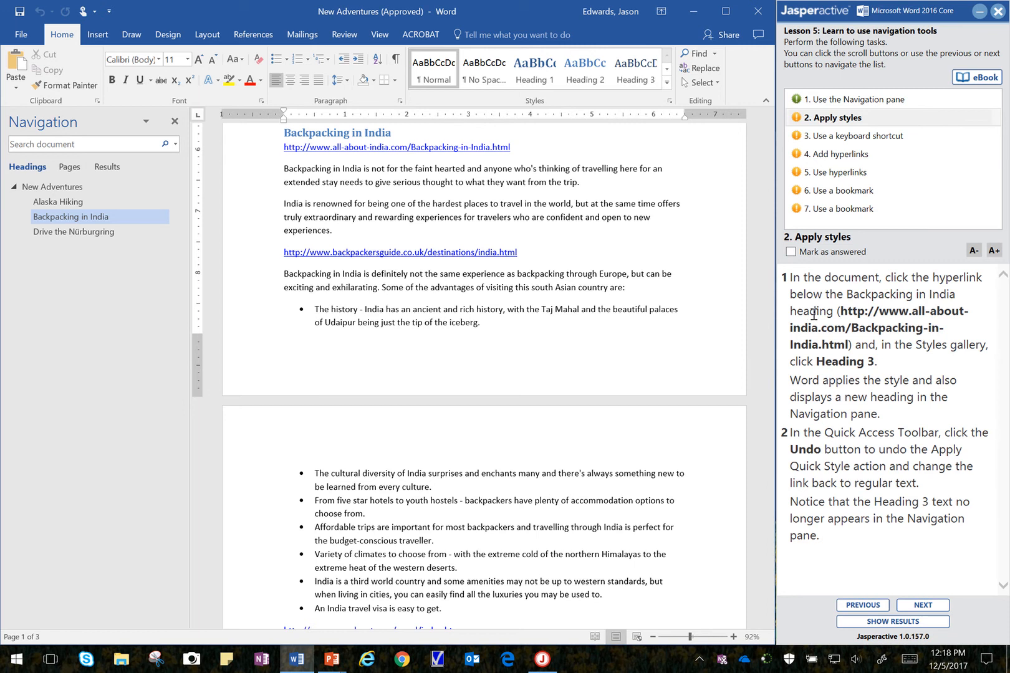
click(448, 148)
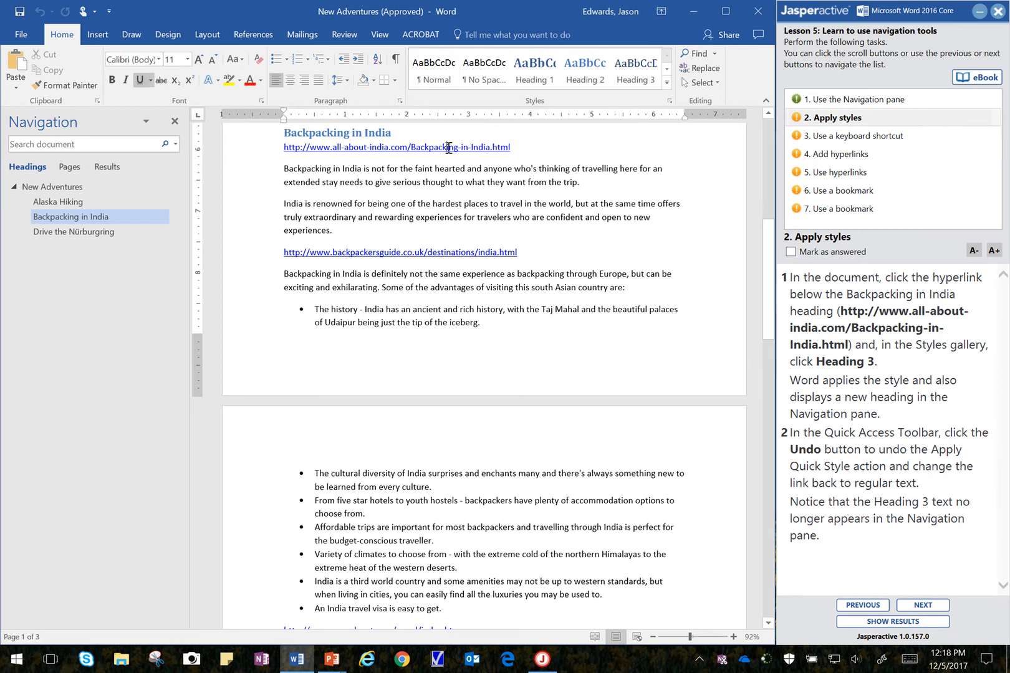
click(641, 75)
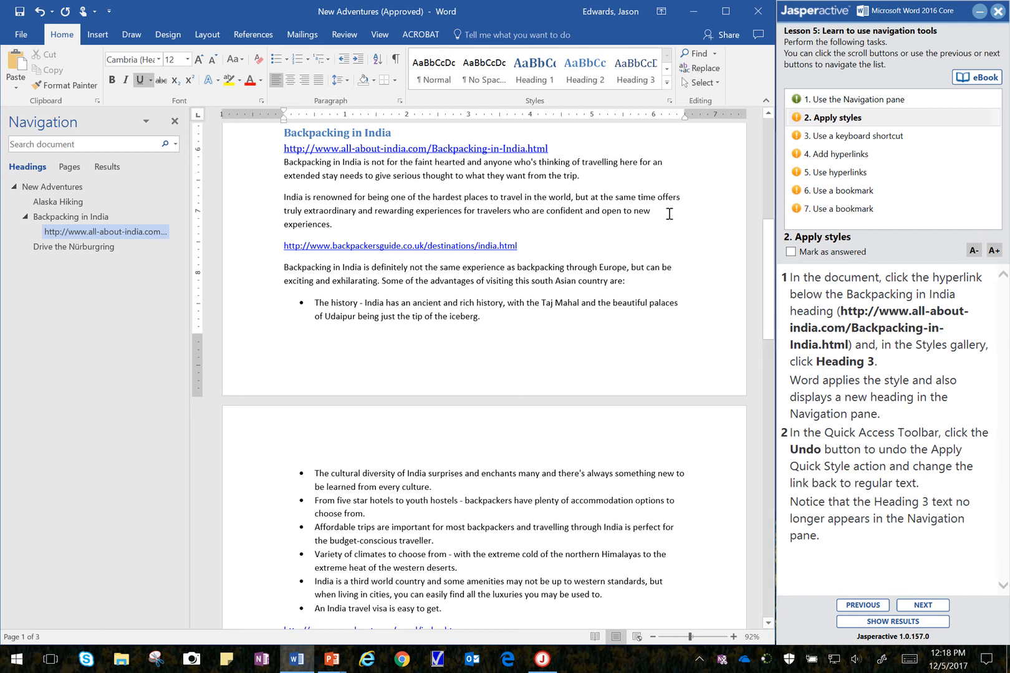
Reapply Heading 3 to the same hyperlink, undo that style change and mark task 2 as answered.
click(360, 149)
click(632, 81)
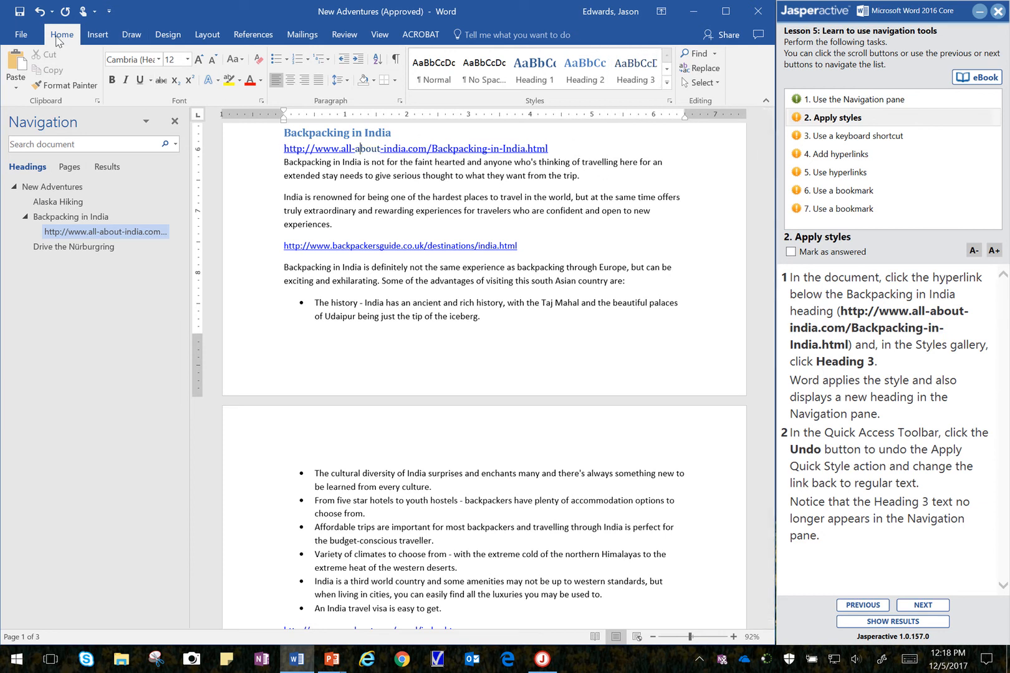
click(40, 12)
click(814, 253)
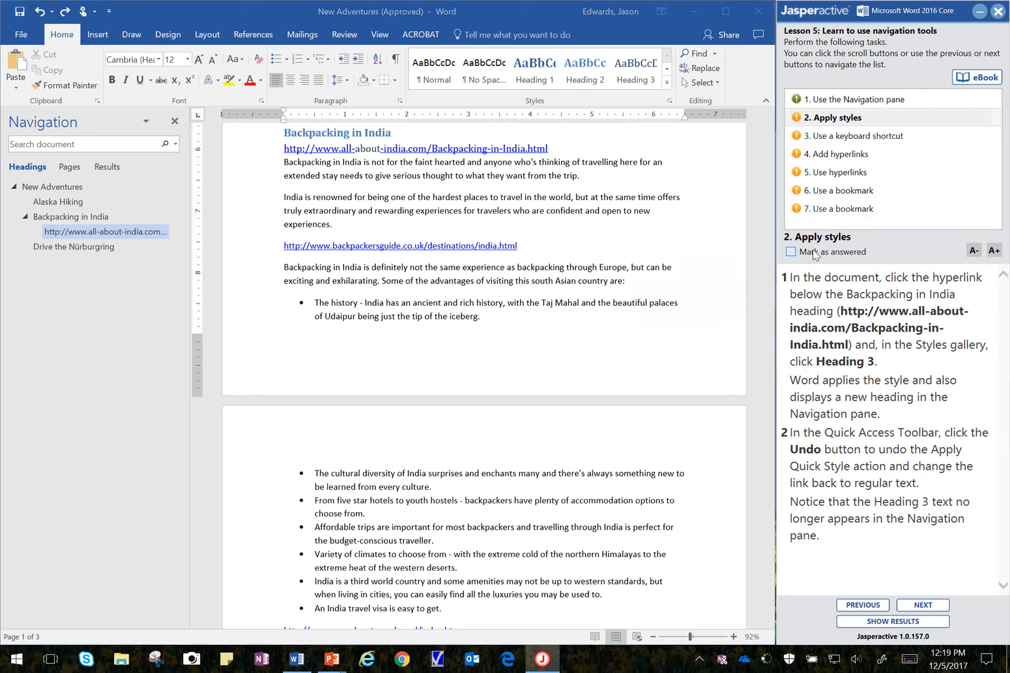
Open task 3, jump to the end of the document and mark the task as answered.
click(846, 142)
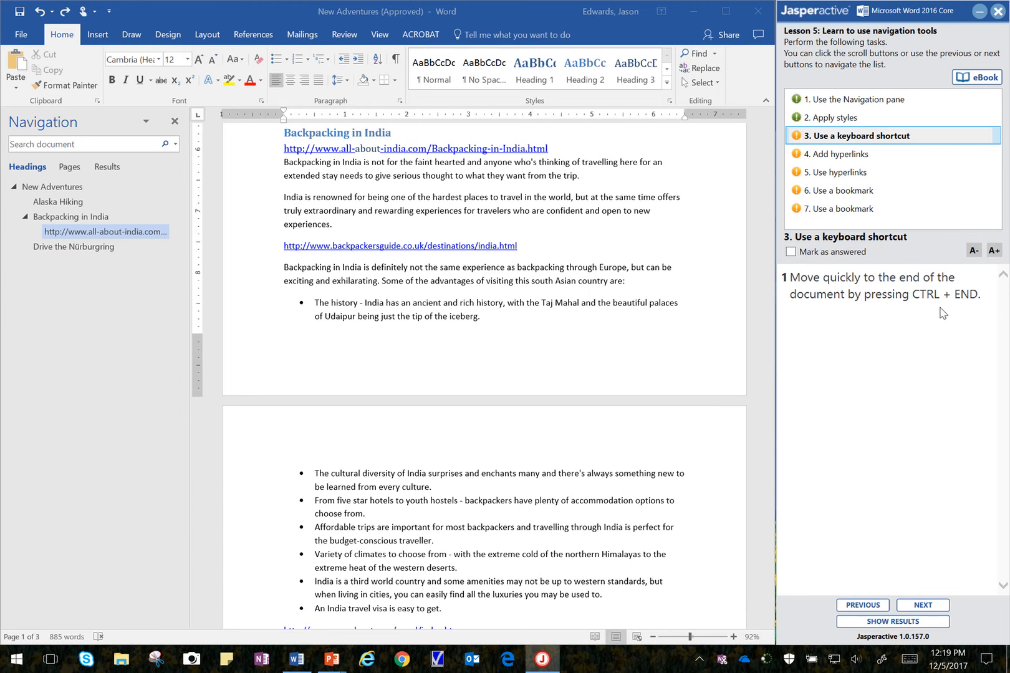
key(ctrl+End)
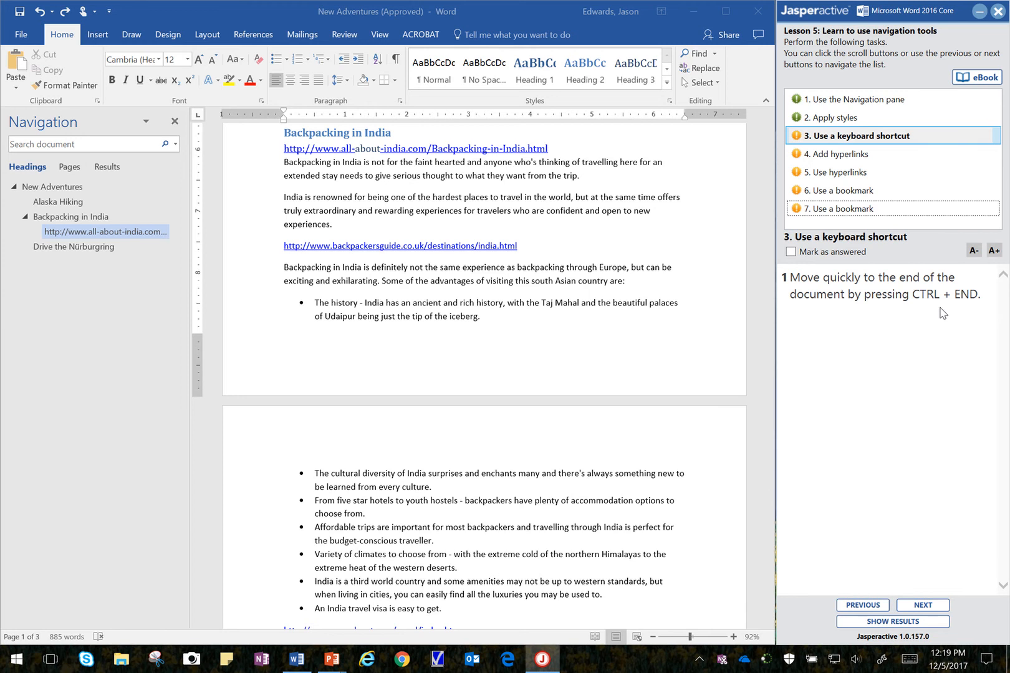
click(594, 186)
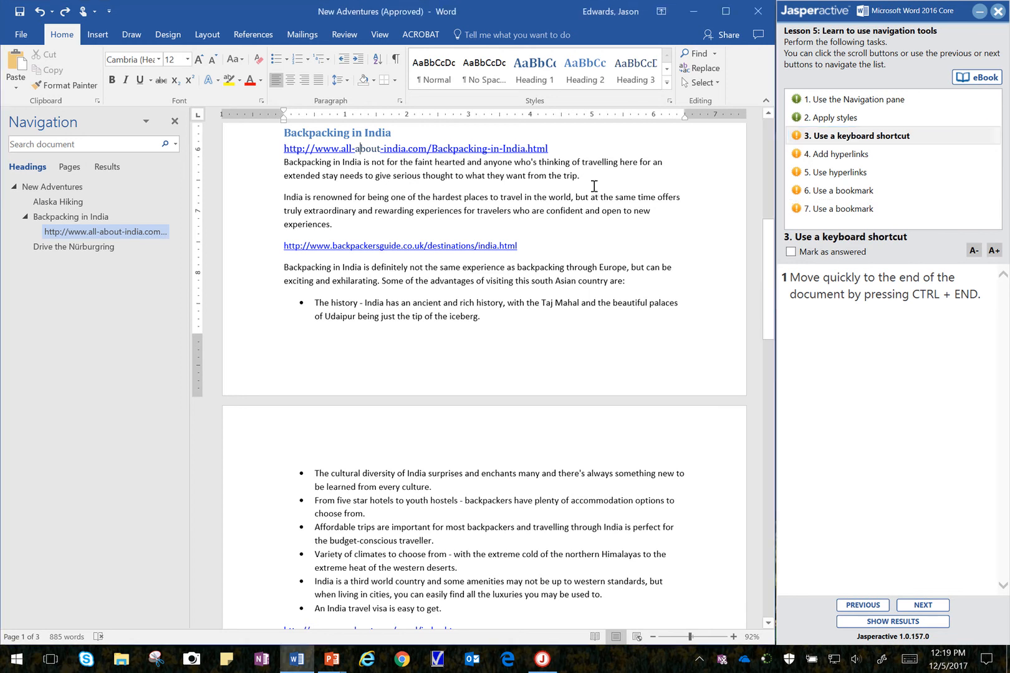
click(595, 187)
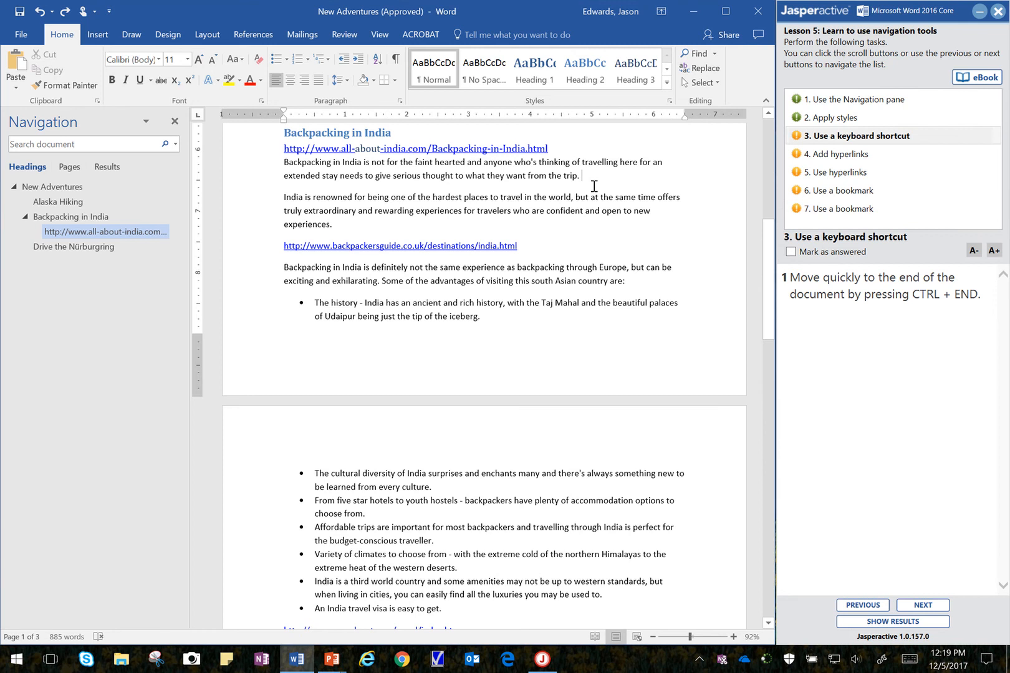
key(ctrl+End)
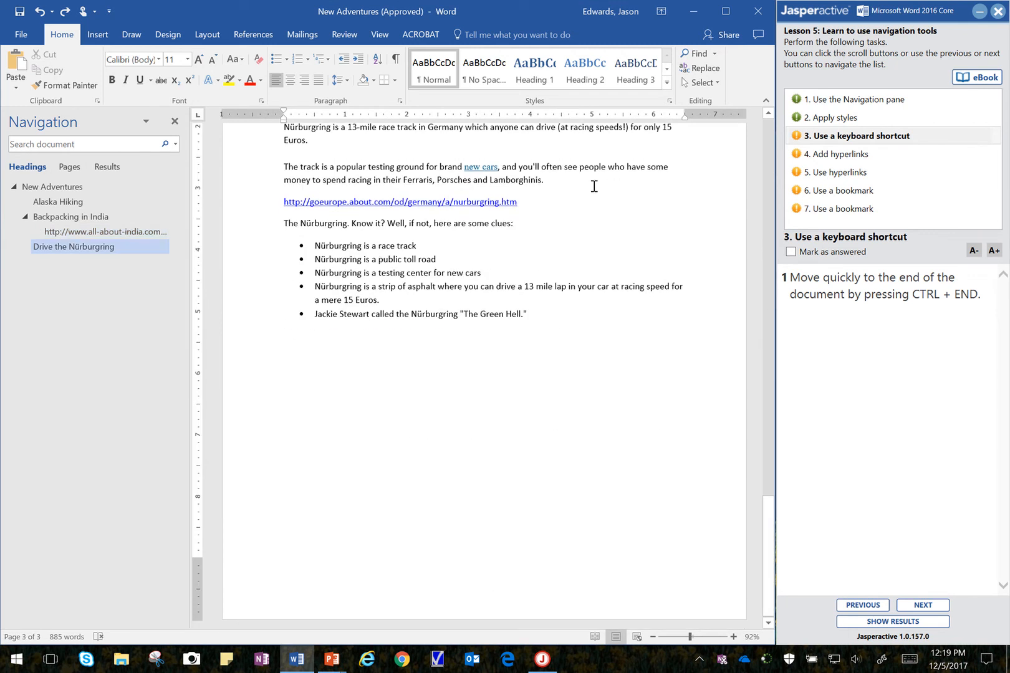
click(838, 254)
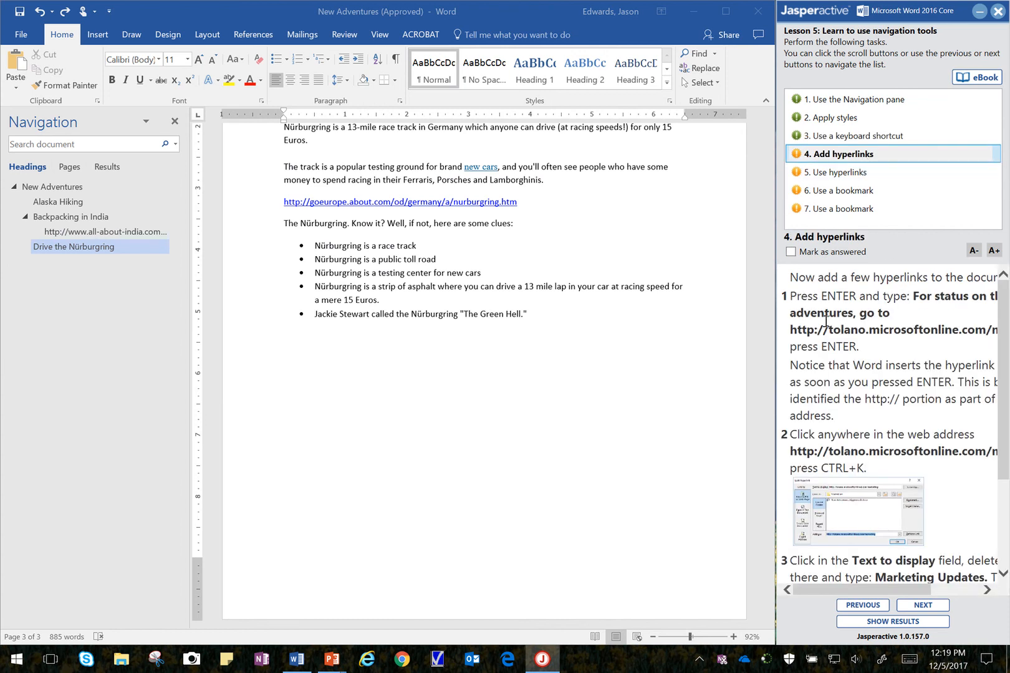
Following the task 4 instructions, enter "For status on these new adventures" on the empty line at the end of the document.
click(300, 360)
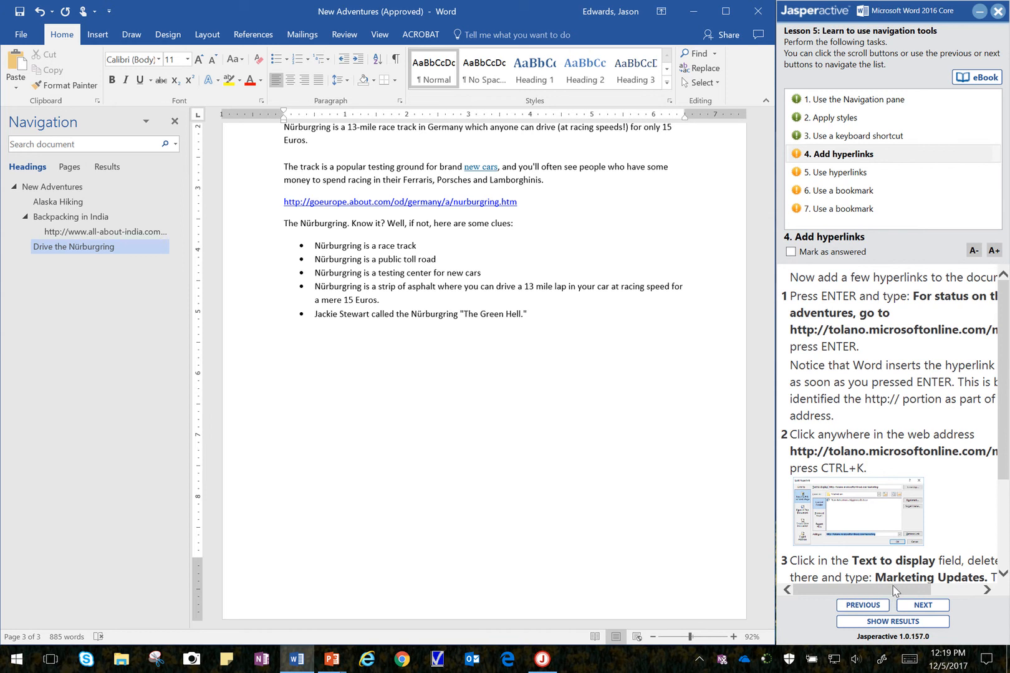
drag(896, 589, 928, 584)
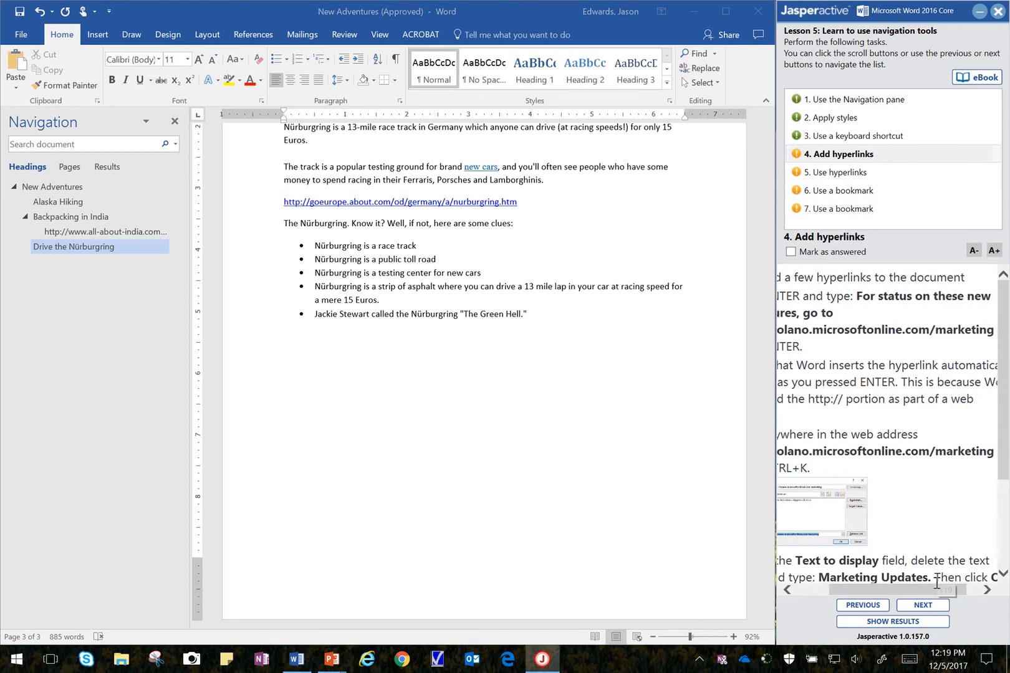
scroll(937, 583, down, 3)
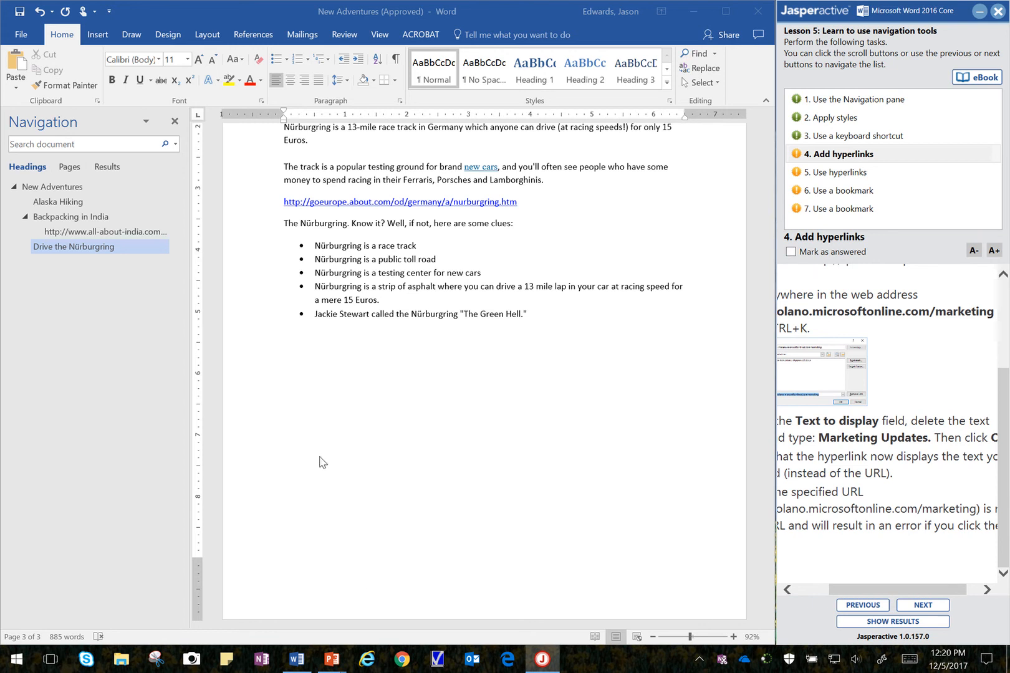
click(324, 354)
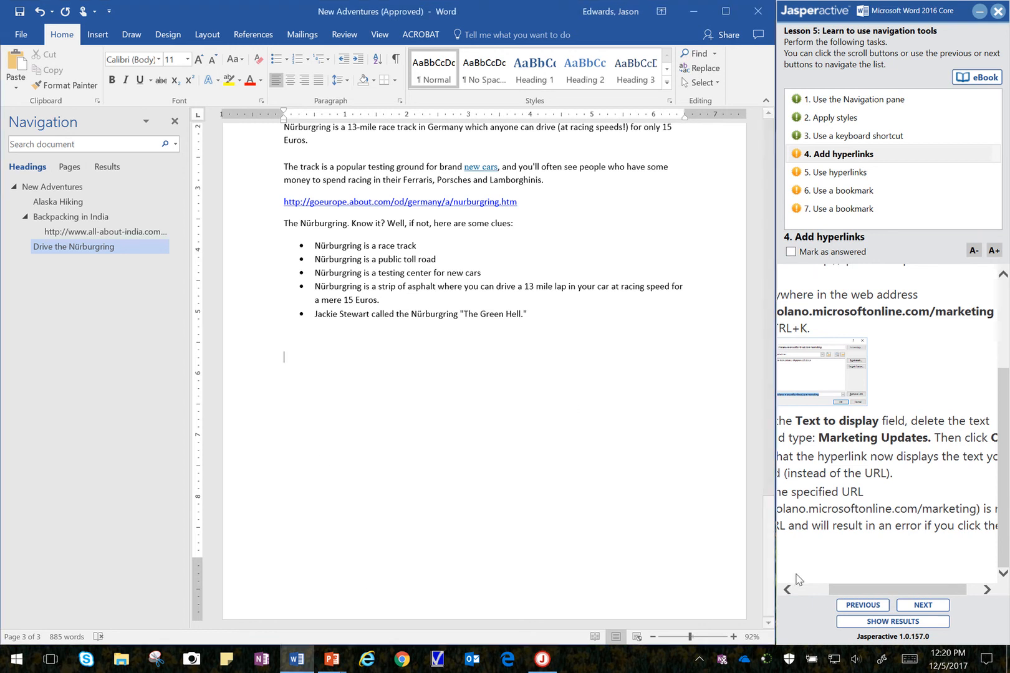
drag(856, 594, 783, 600)
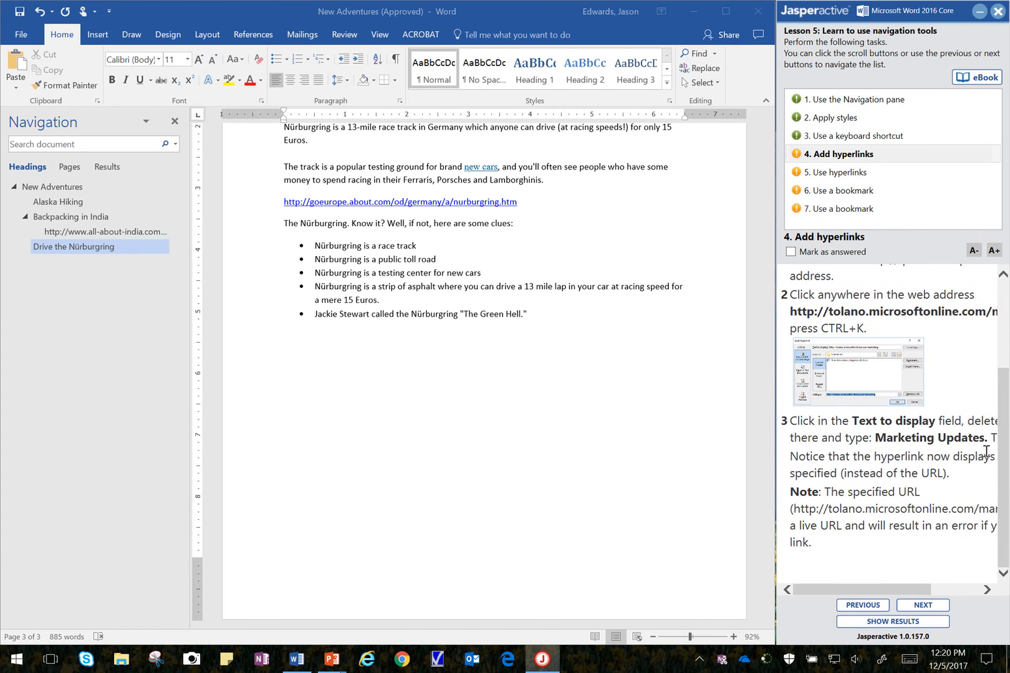
drag(1006, 435, 1005, 332)
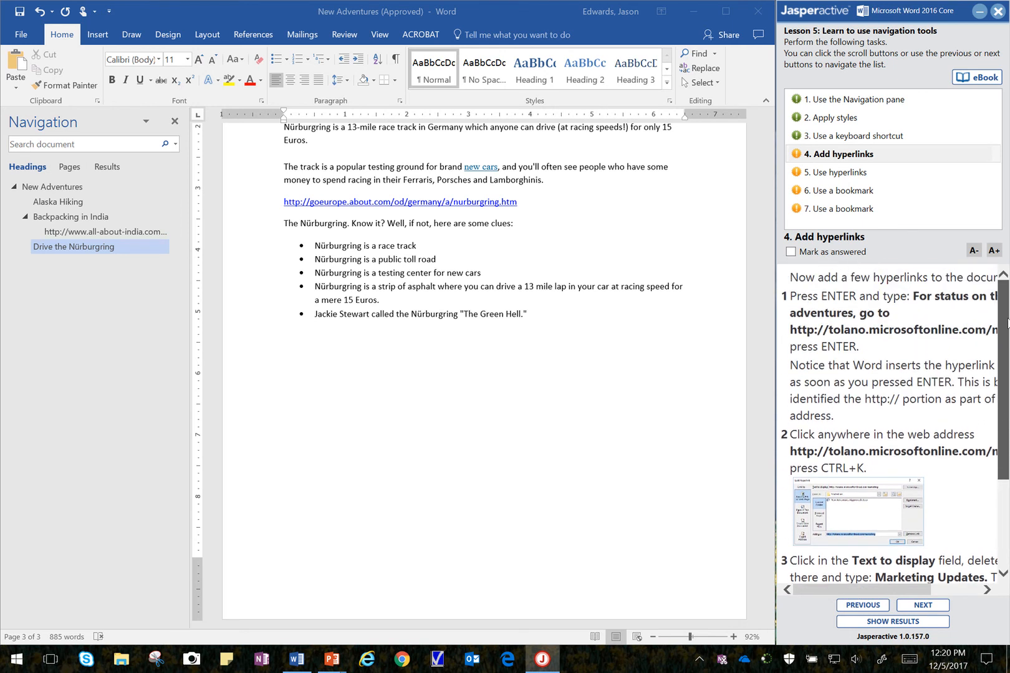
click(322, 355)
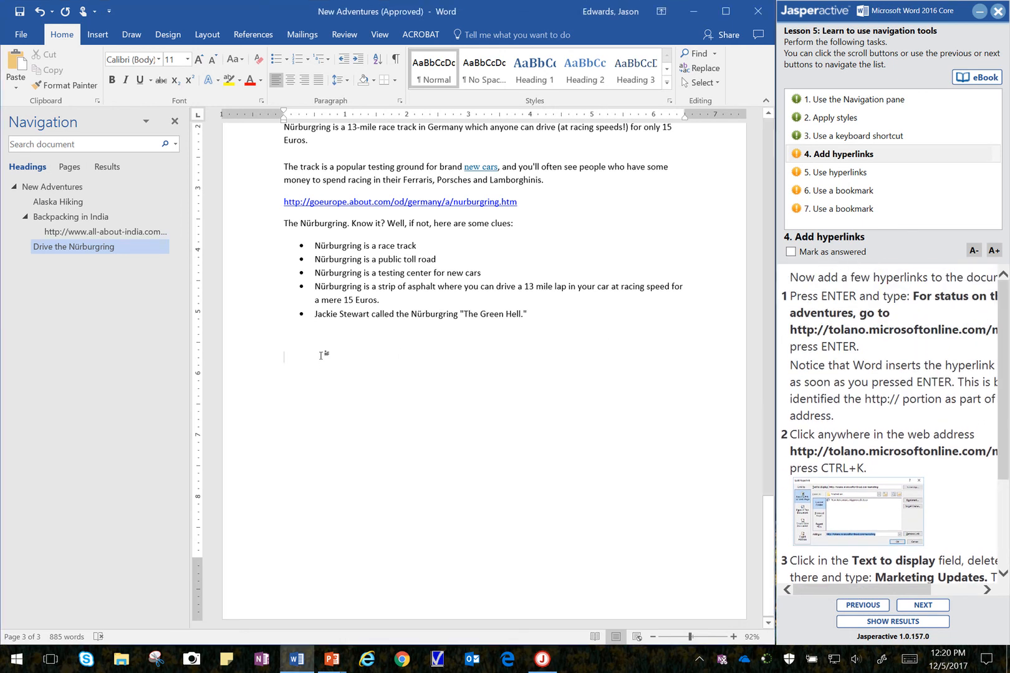
text(F)
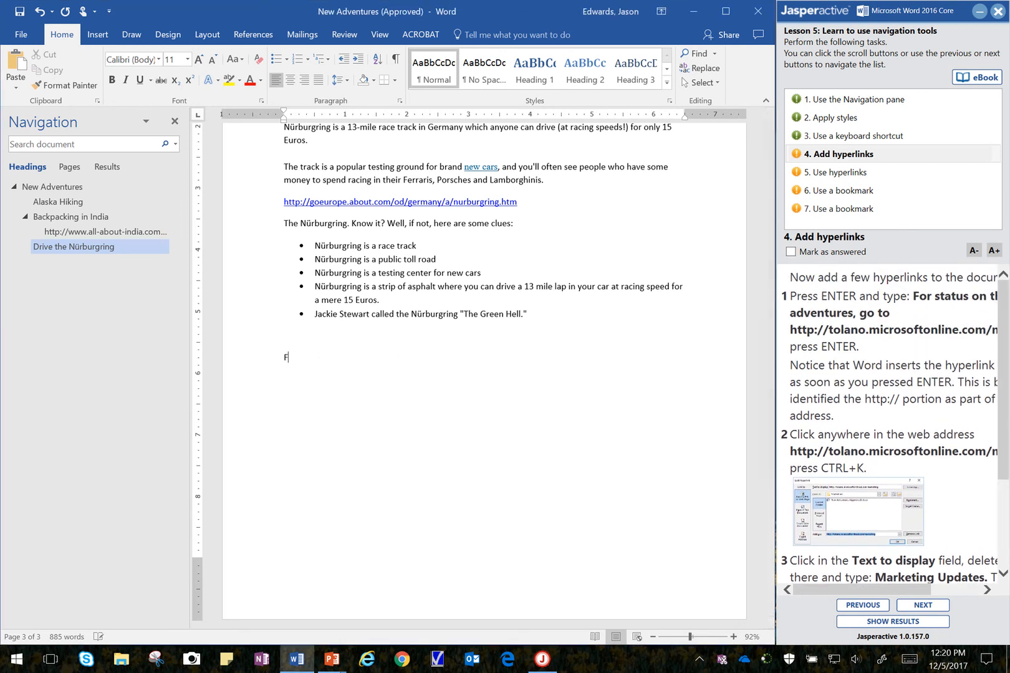
text(or s)
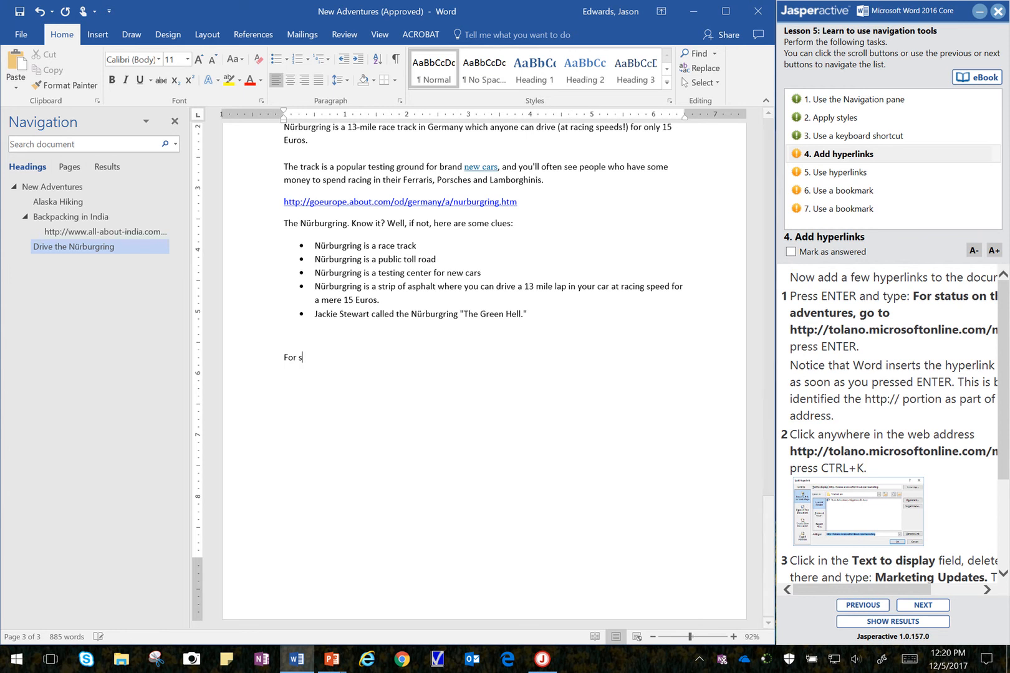
text(tatus on the)
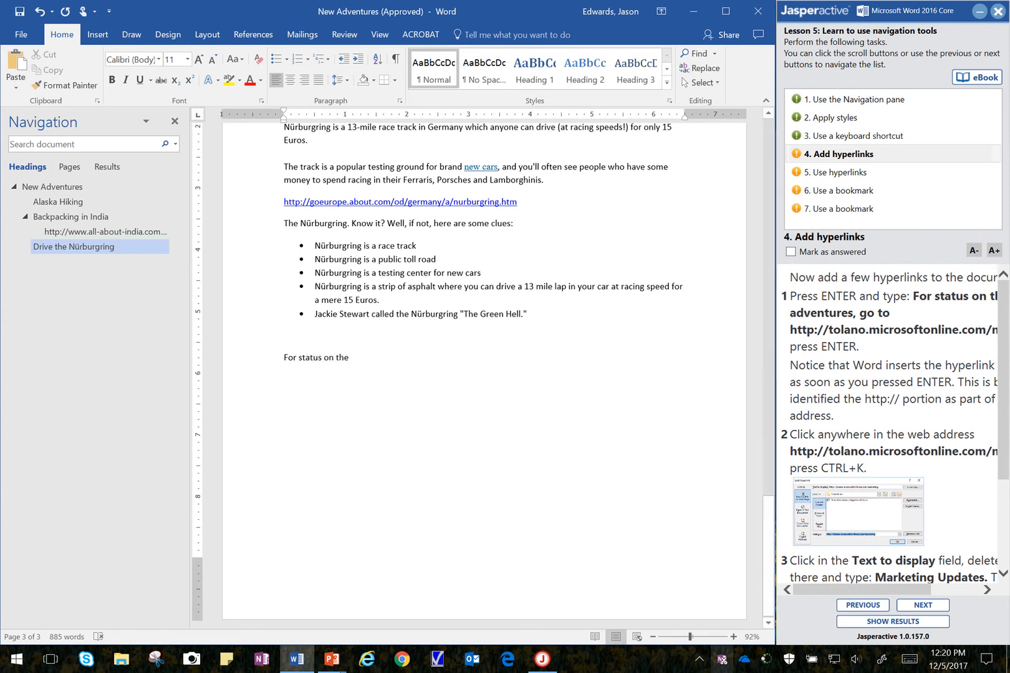
click(898, 591)
drag(898, 590, 875, 590)
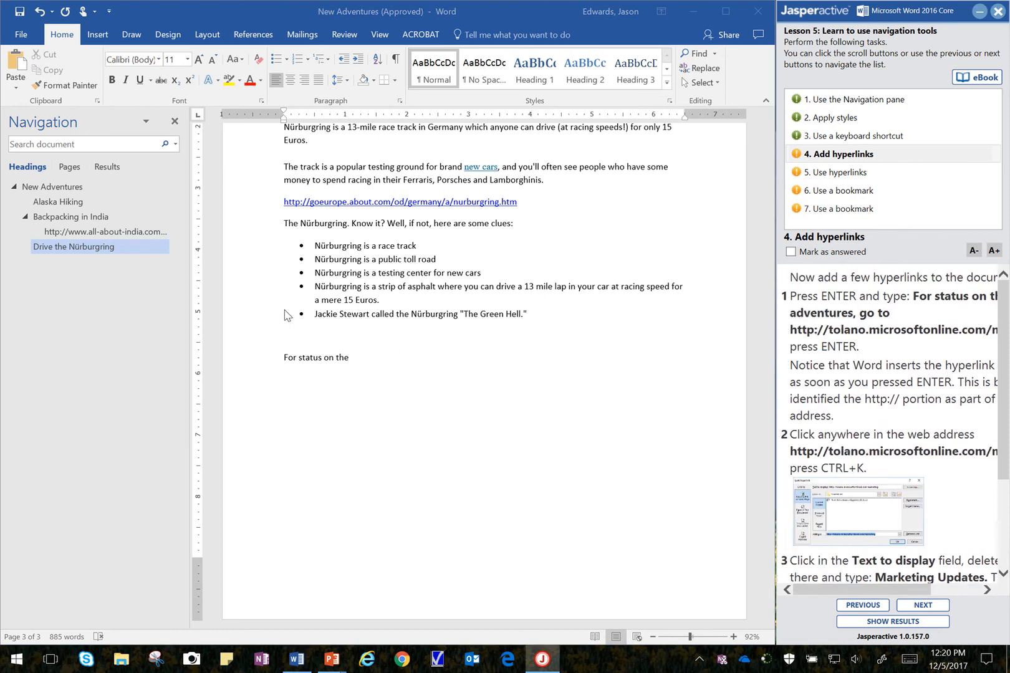
click(354, 360)
text(se)
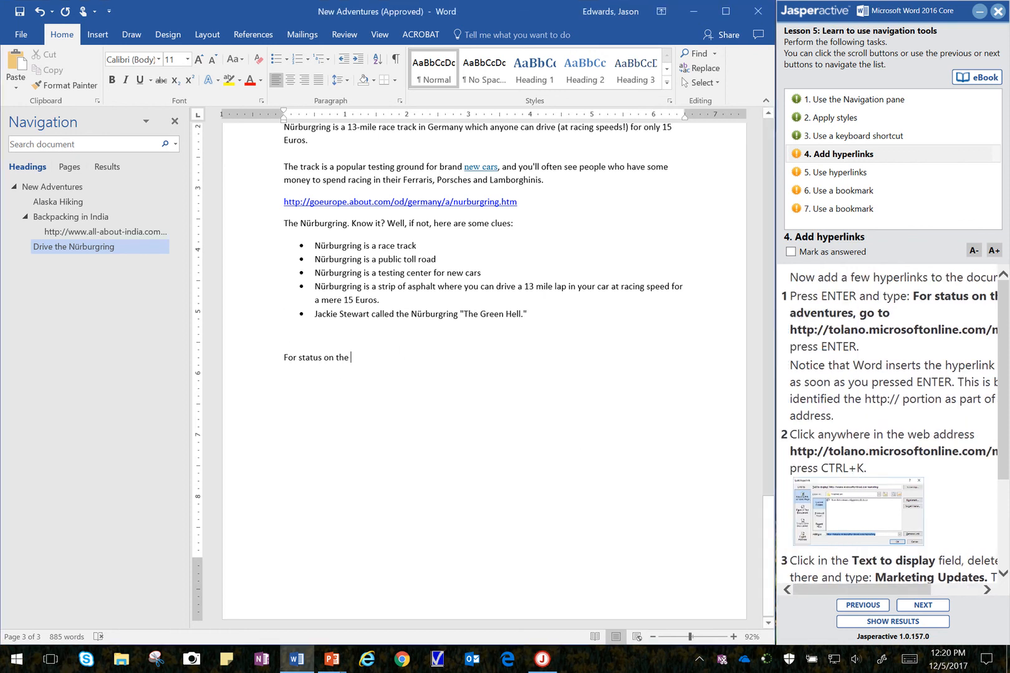
text( new adventures)
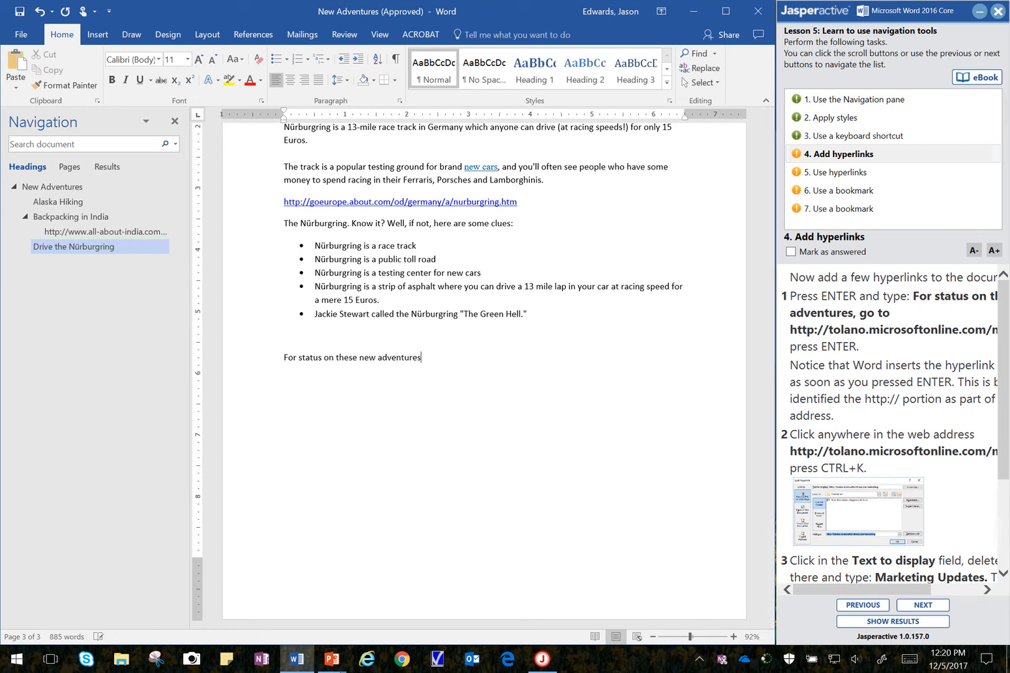
text(s, go to http://tolano.microsoft)
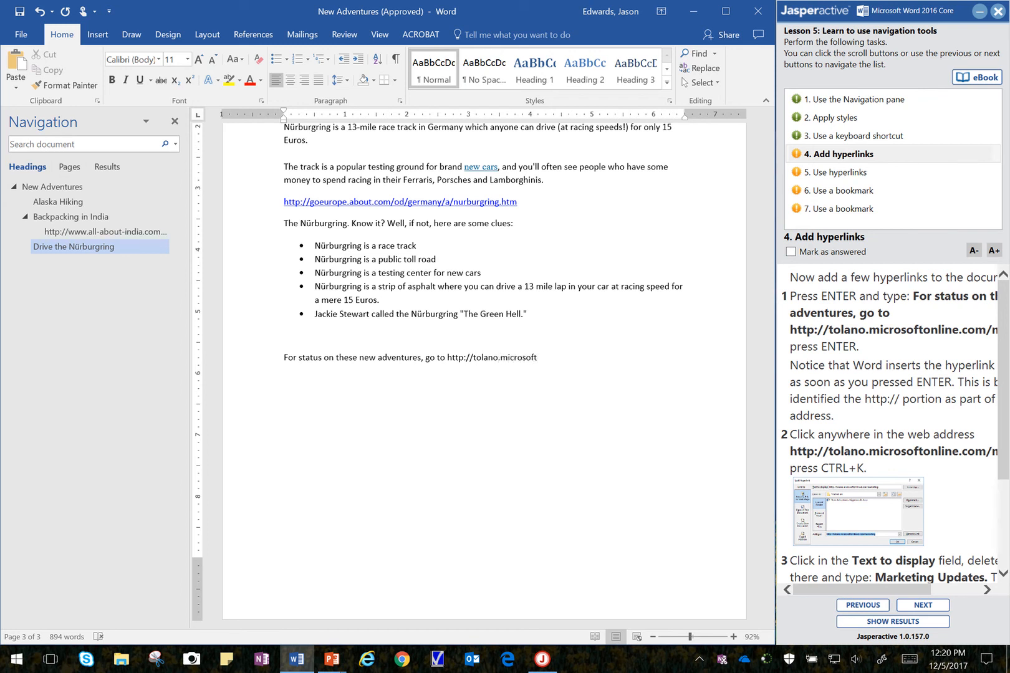
text(online.com/)
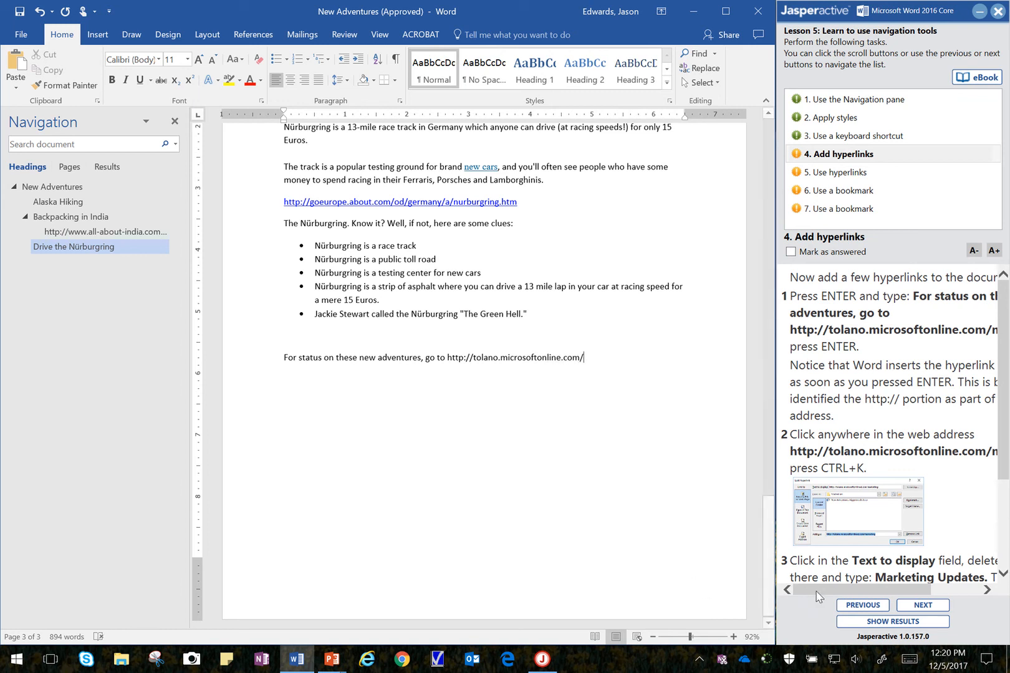
mouse_move(817, 592)
mouse_down()
mouse_move(884, 591)
mouse_move(818, 593)
mouse_up()
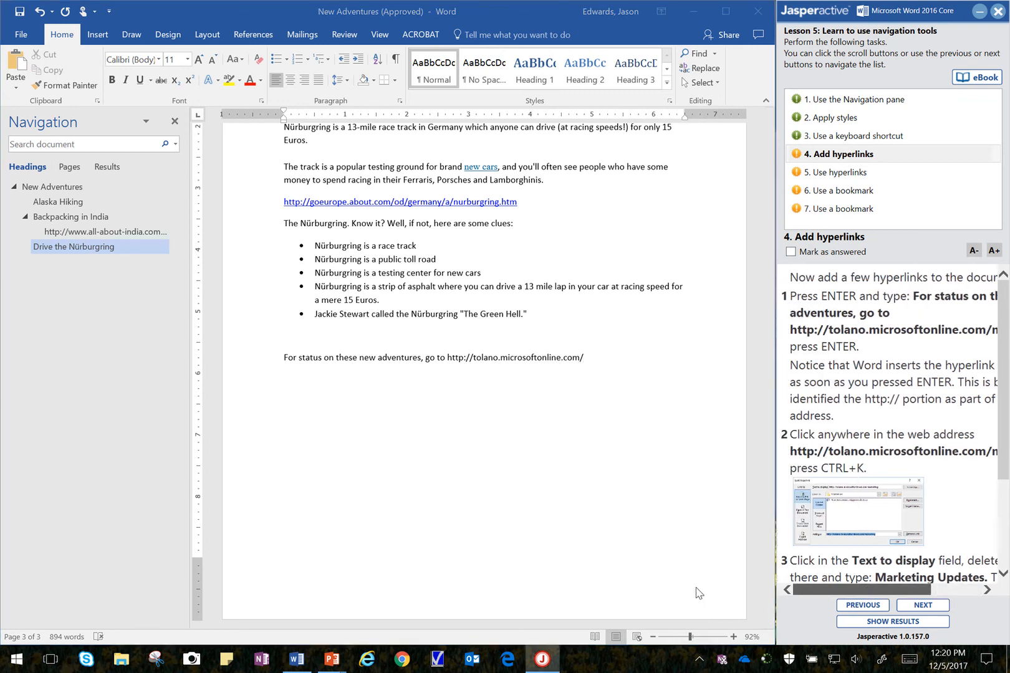
click(600, 362)
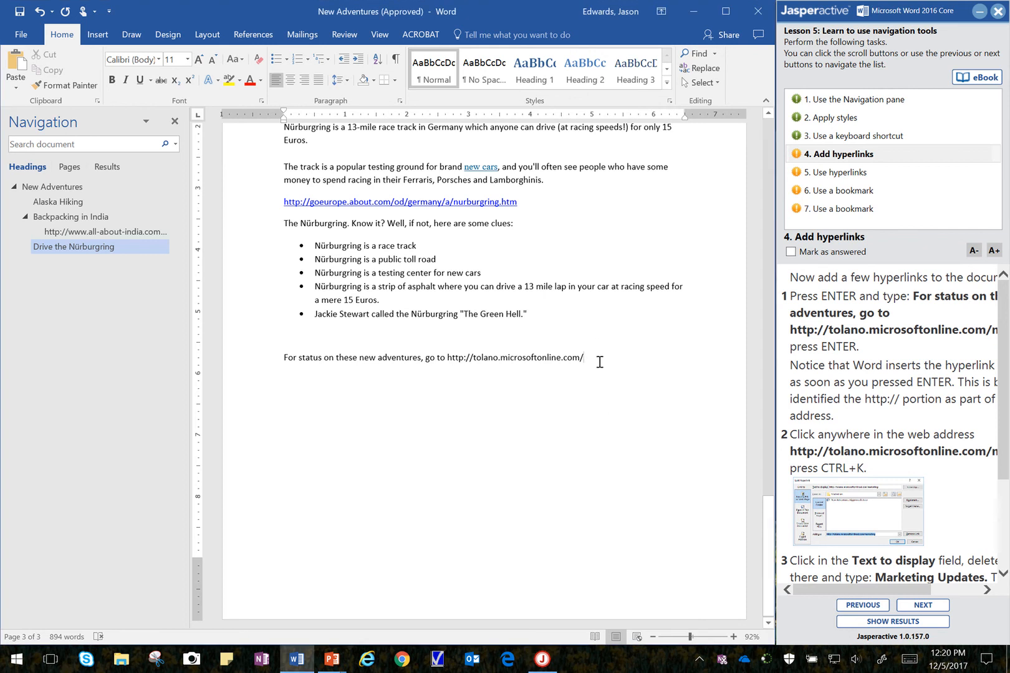
text(marketing)
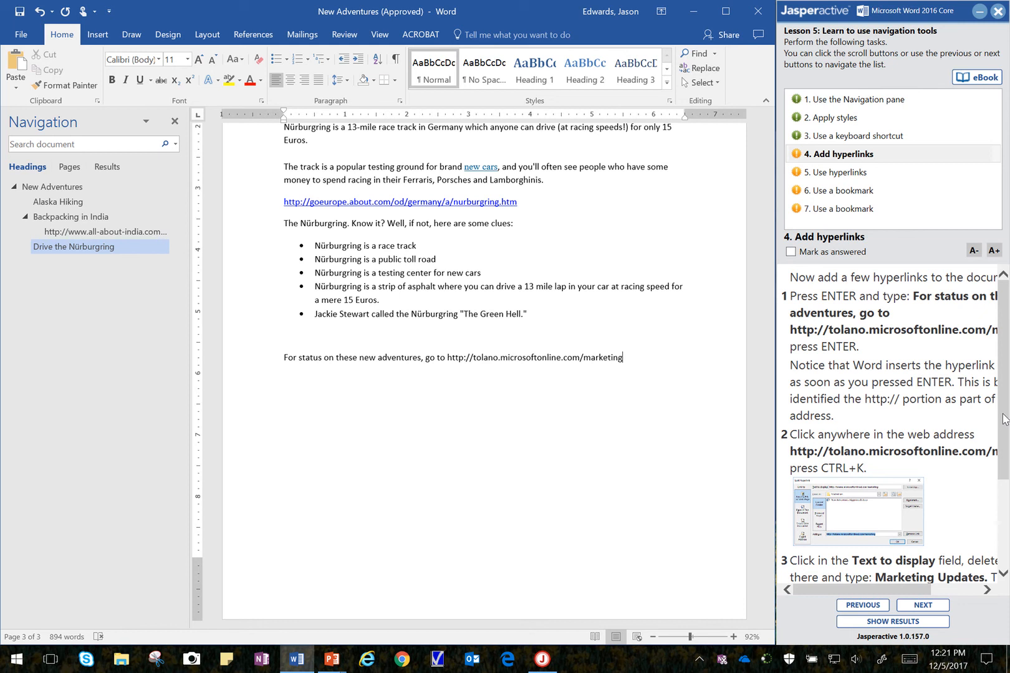
mouse_move(1002, 419)
mouse_down()
mouse_move(1001, 458)
mouse_move(1000, 443)
mouse_up()
click(632, 356)
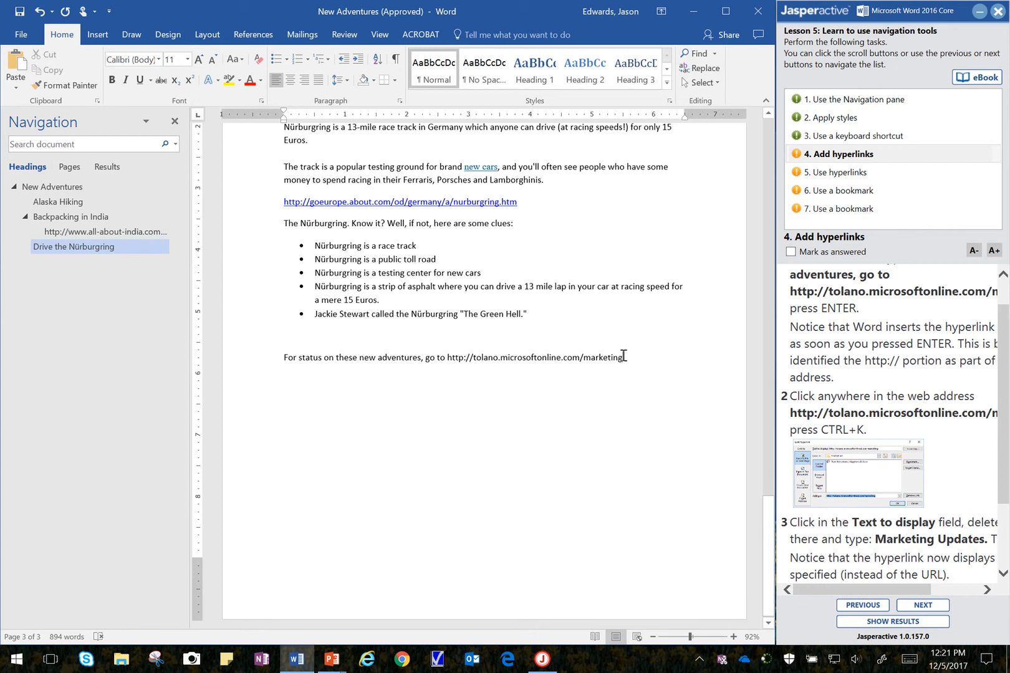
key(Return)
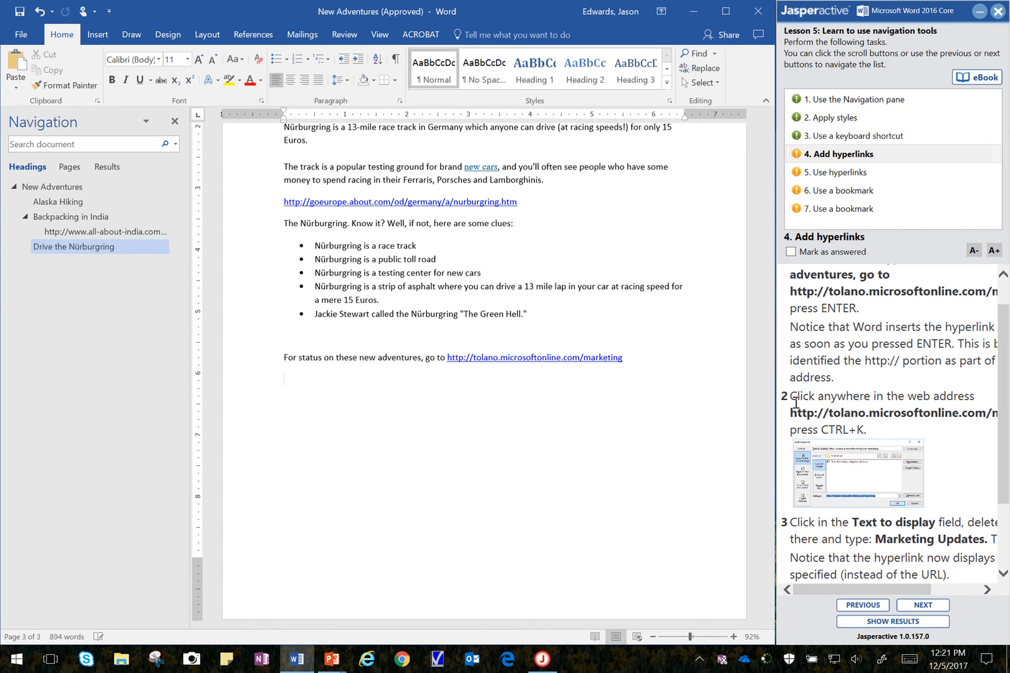
Edit the tolano.microsoftonline.com hyperlink so that its display text is "Marketing Updates".
click(570, 358)
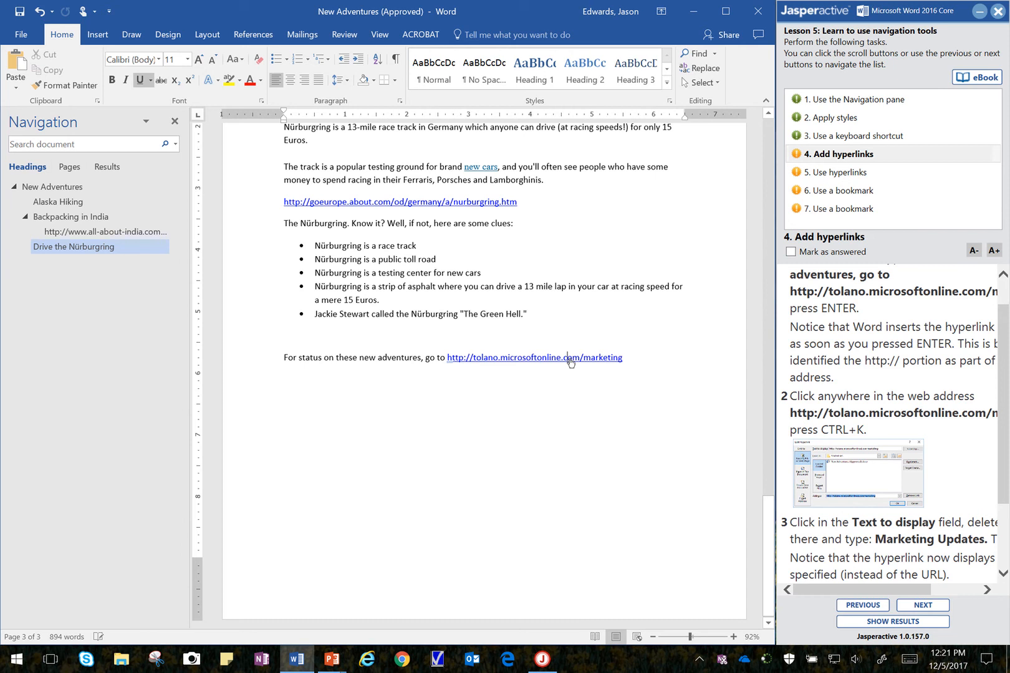
key(ctrl+k)
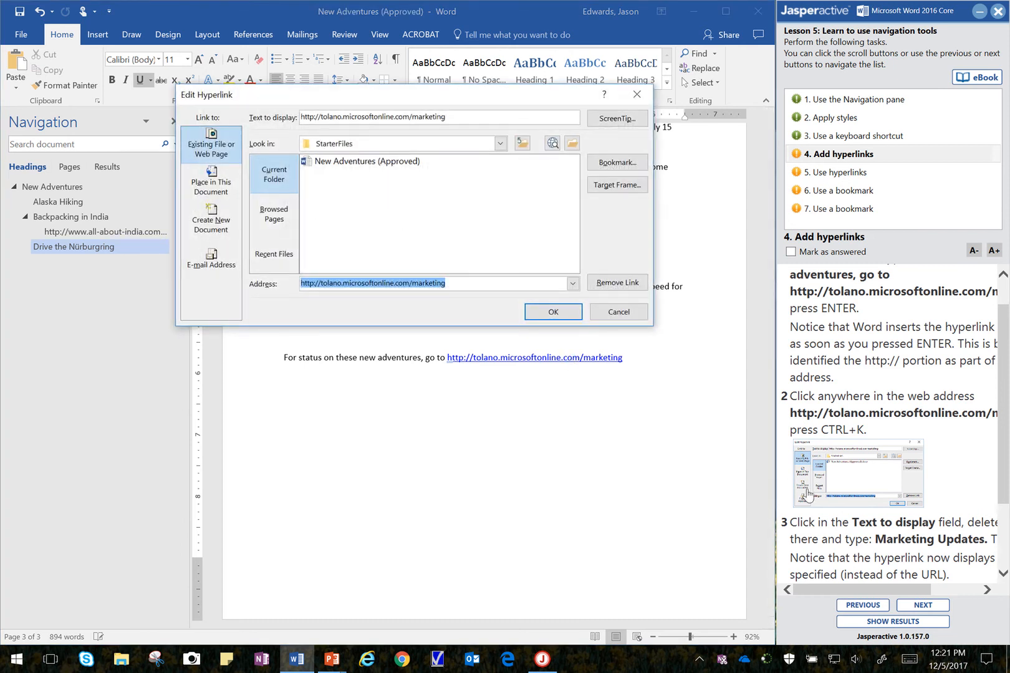
click(1004, 459)
drag(1004, 462, 1004, 526)
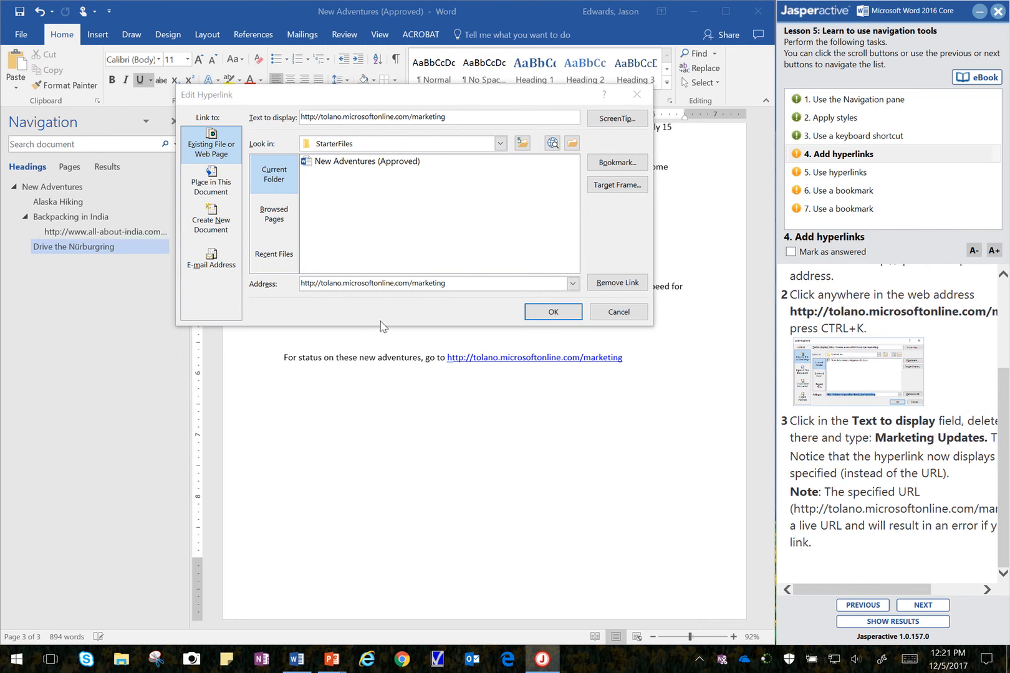
click(472, 285)
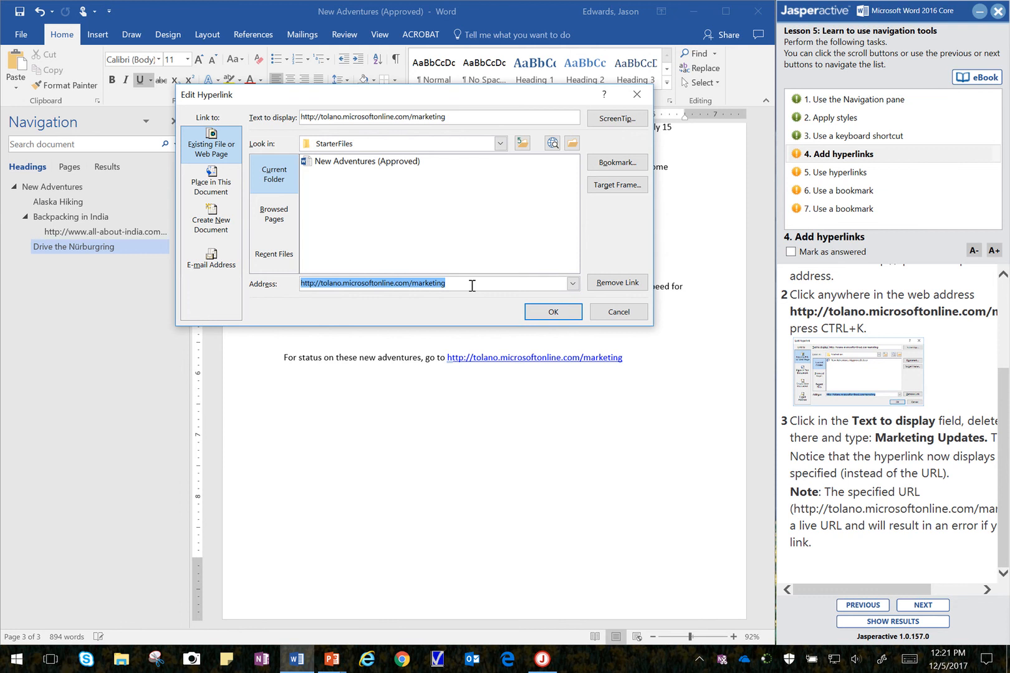
click(453, 120)
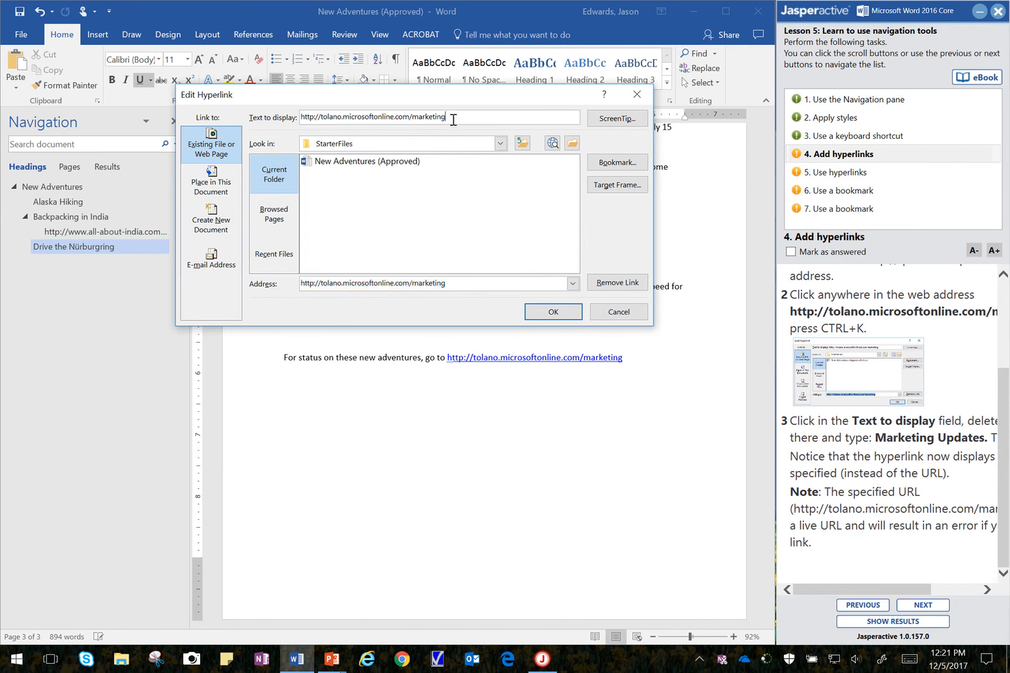
drag(453, 120, 269, 123)
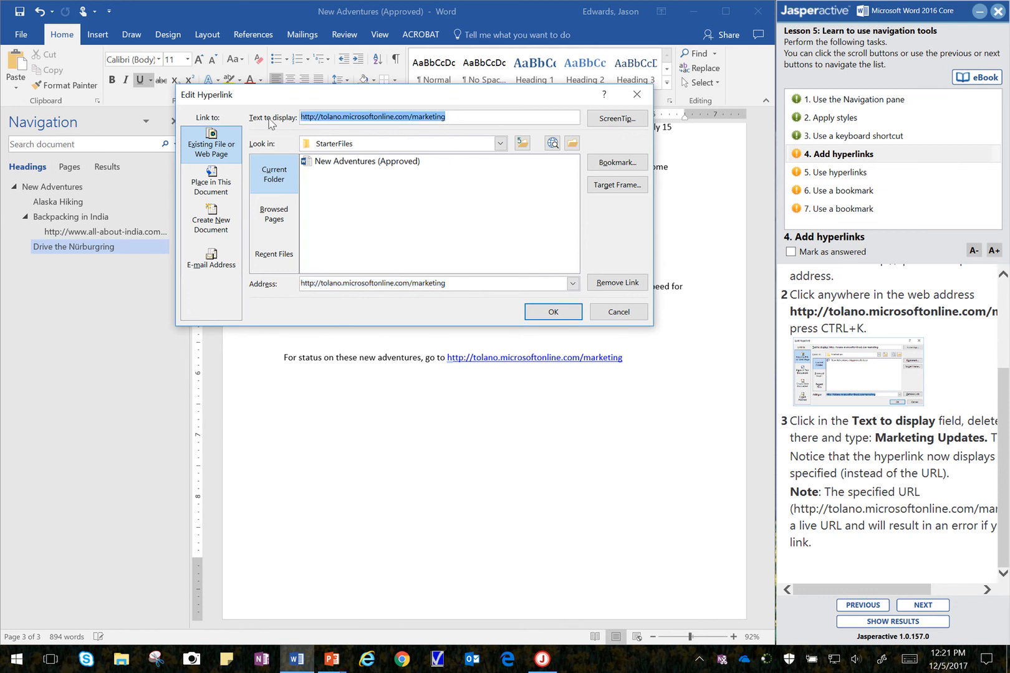
key(Delete)
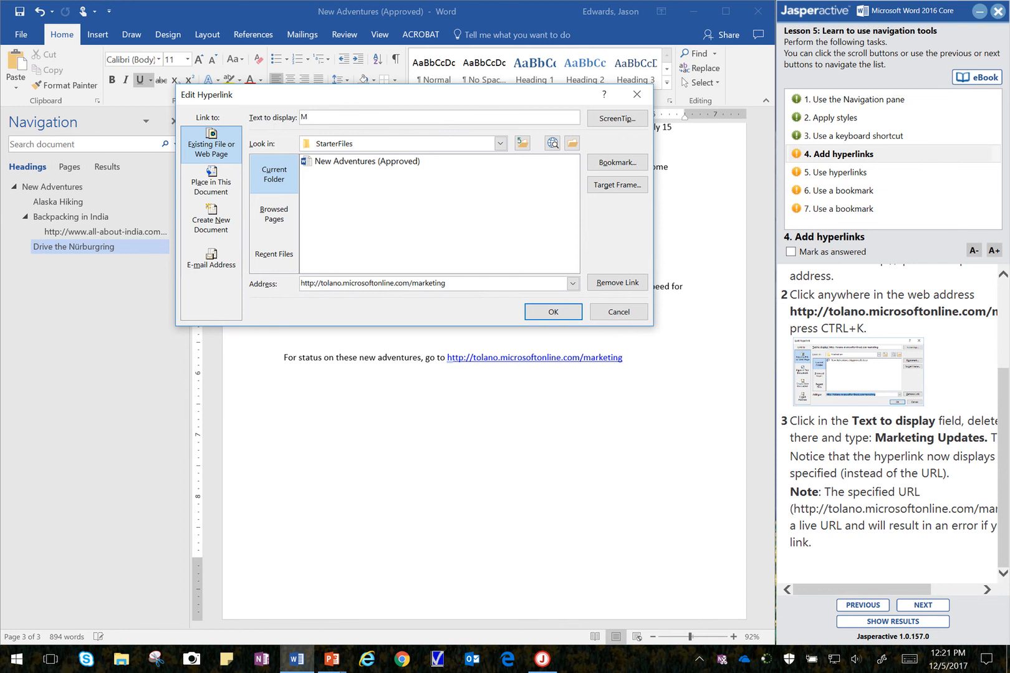
text(arketing Updates)
drag(903, 590, 966, 593)
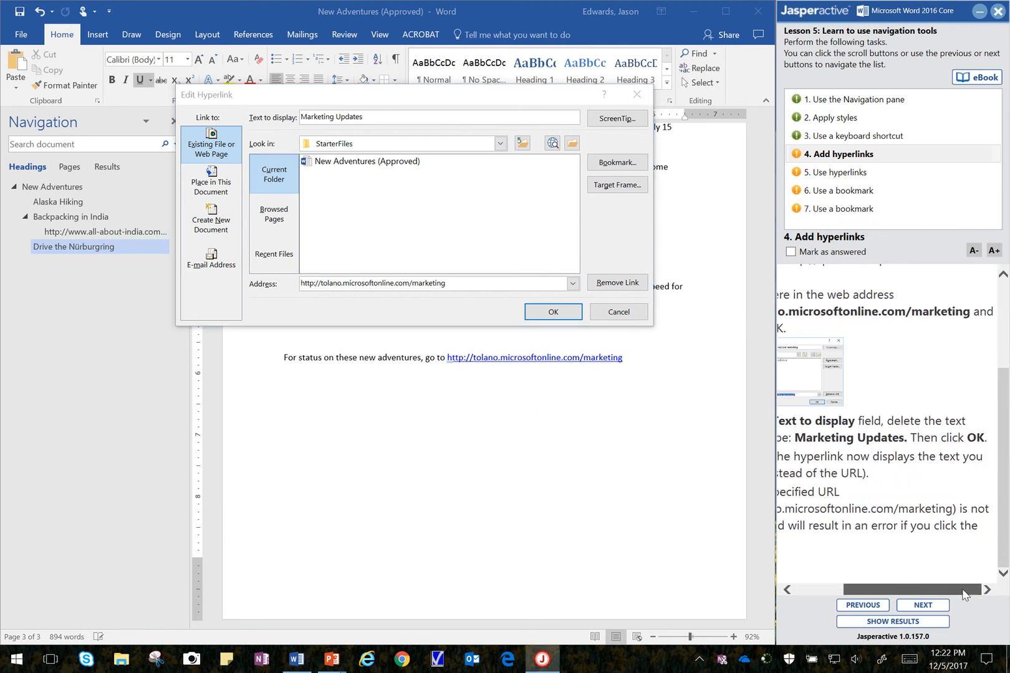
click(567, 317)
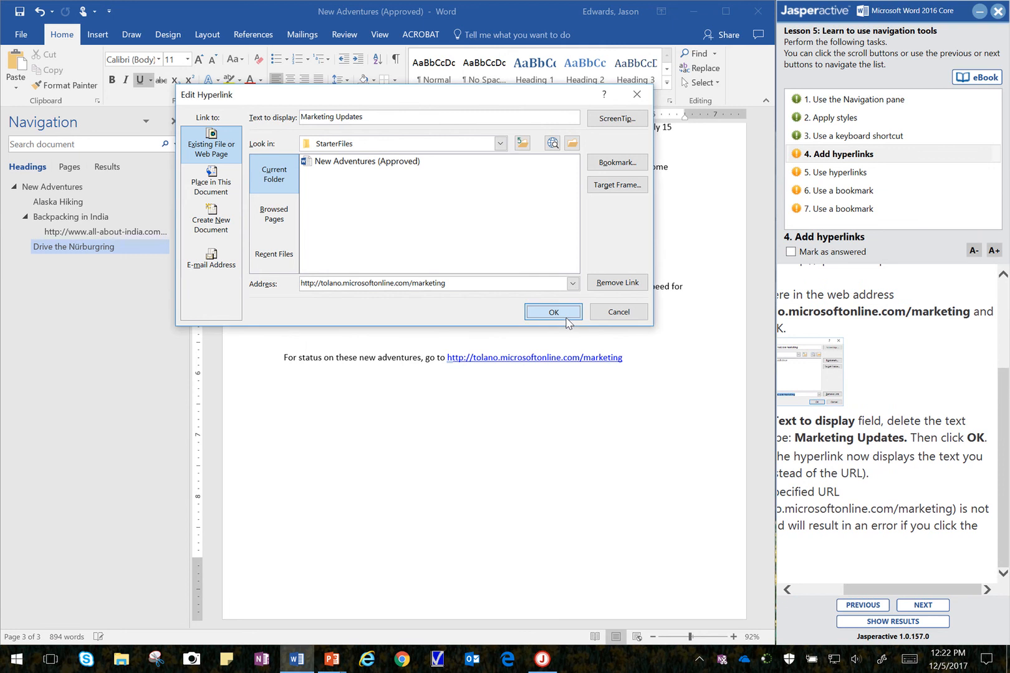
Mark task 4, Add hyperlinks, as answered and open task 5, Use hyperlinks.
drag(897, 590, 801, 590)
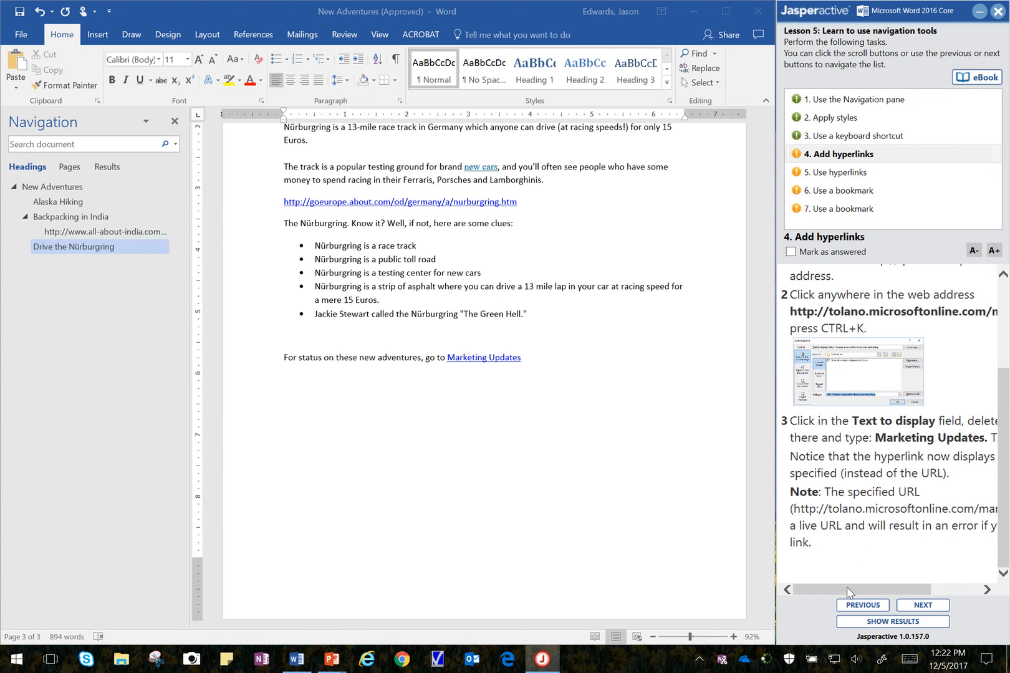
mouse_move(851, 589)
mouse_down()
mouse_move(896, 591)
mouse_move(848, 591)
mouse_up()
click(822, 252)
click(845, 176)
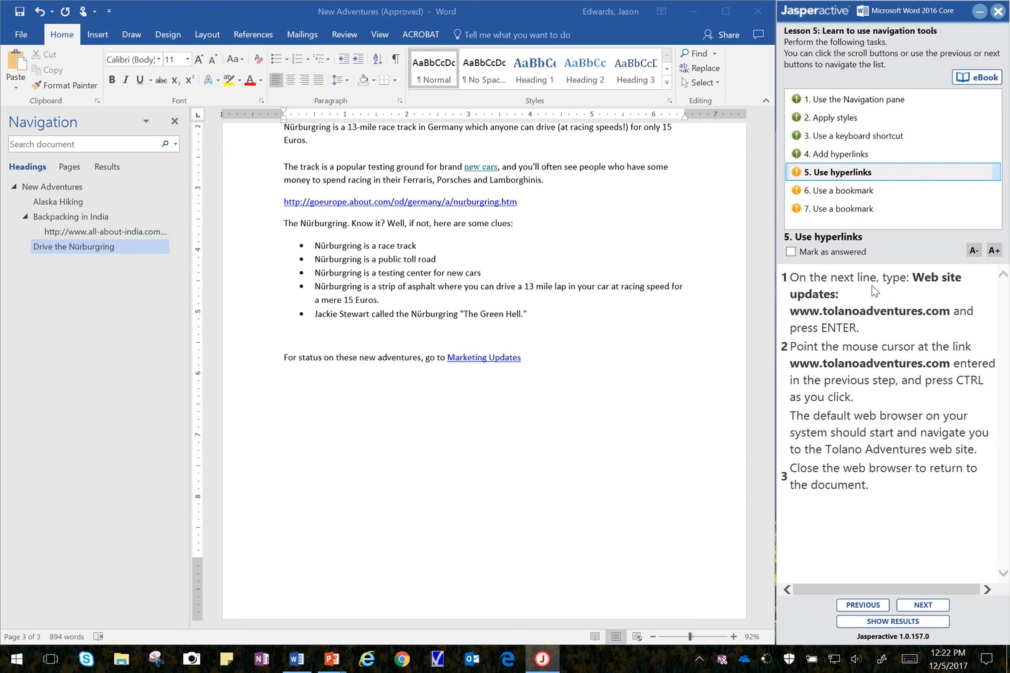
click(563, 355)
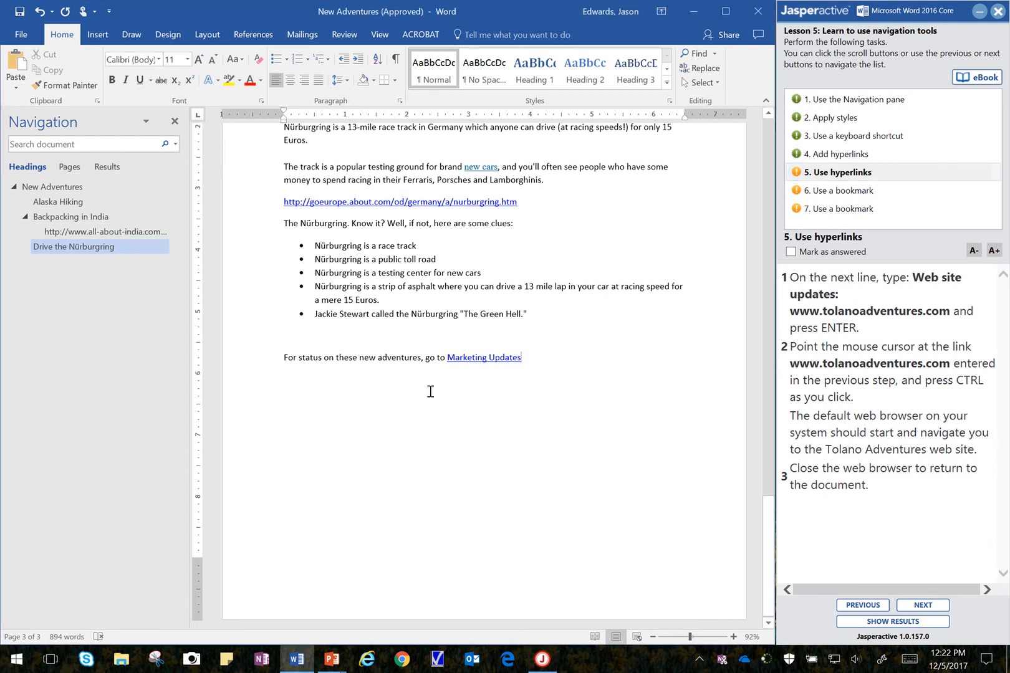
key(Return)
text(Web site up)
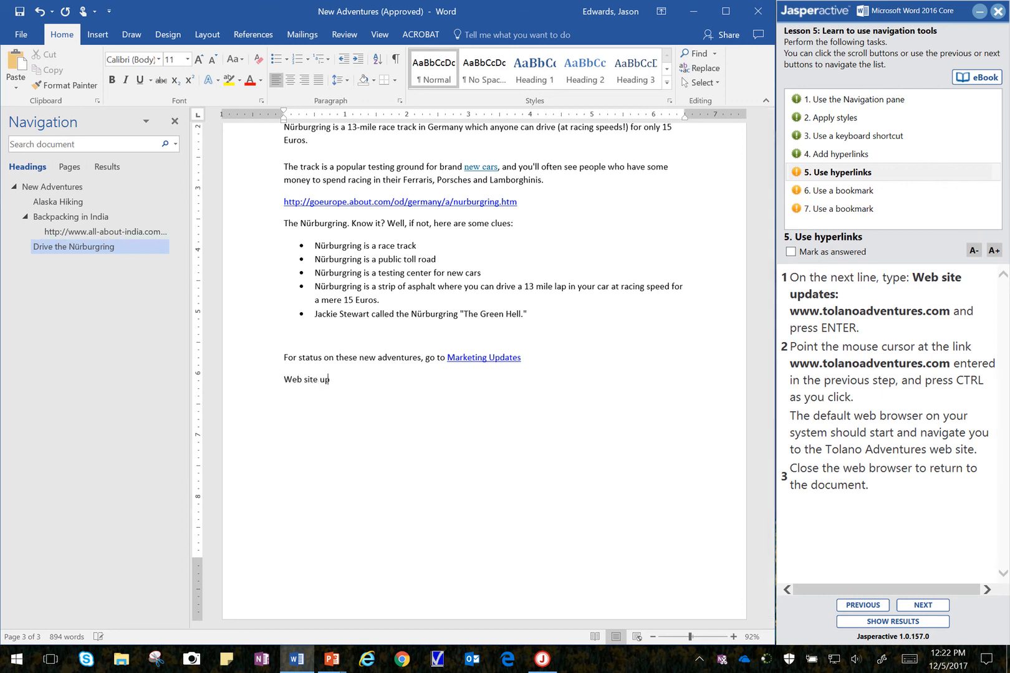
text(dates: www.tolanoadventures.com)
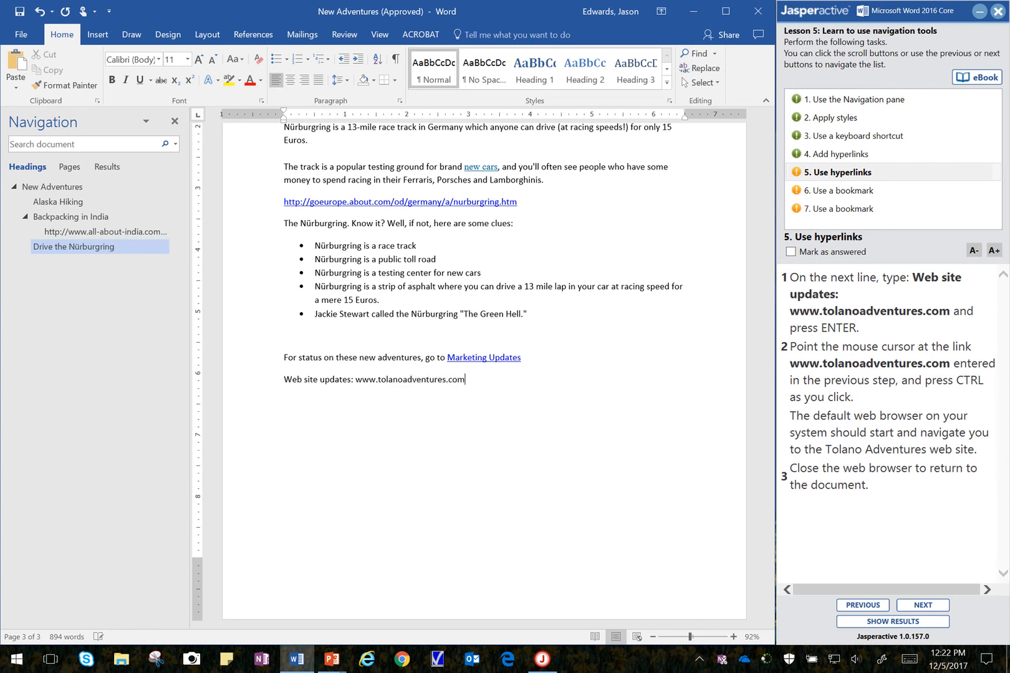
key(Return)
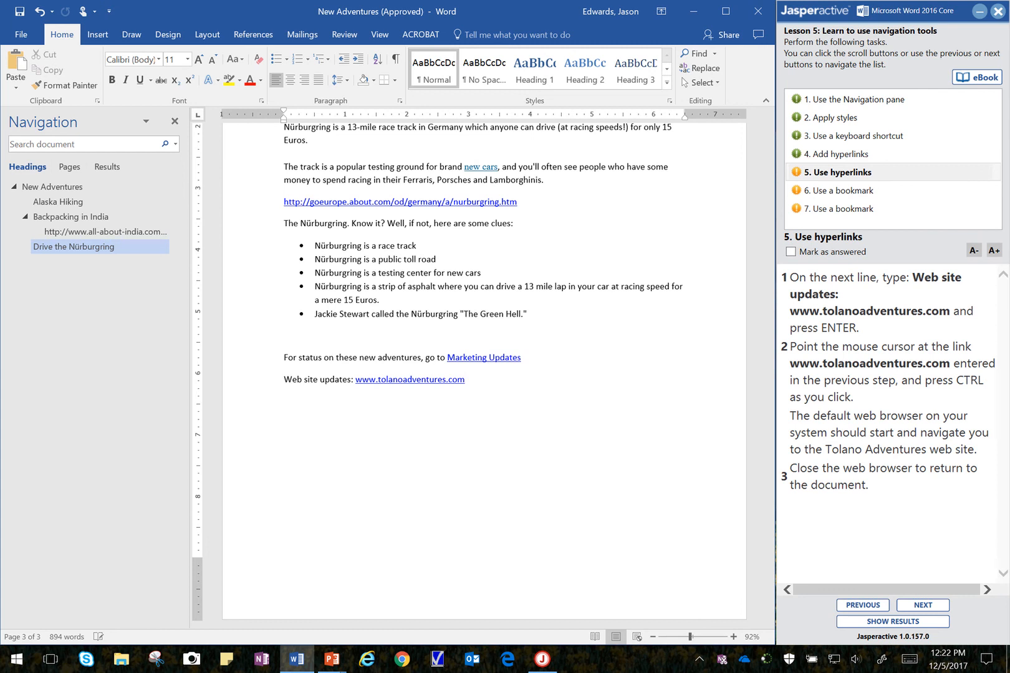
ctrl+click(406, 386)
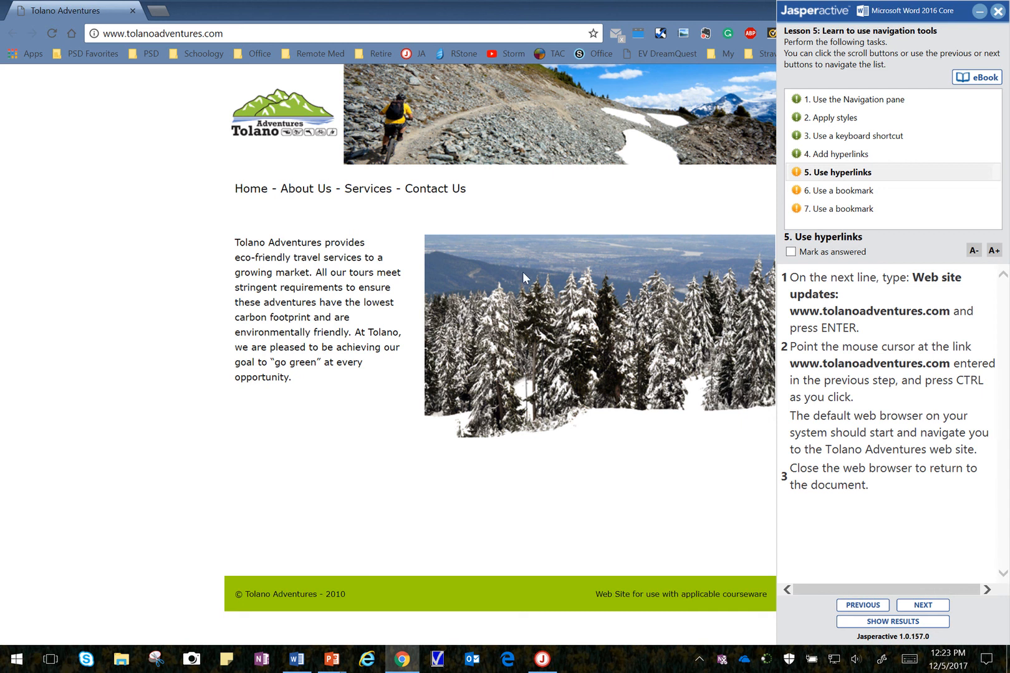
drag(667, 9, 271, 77)
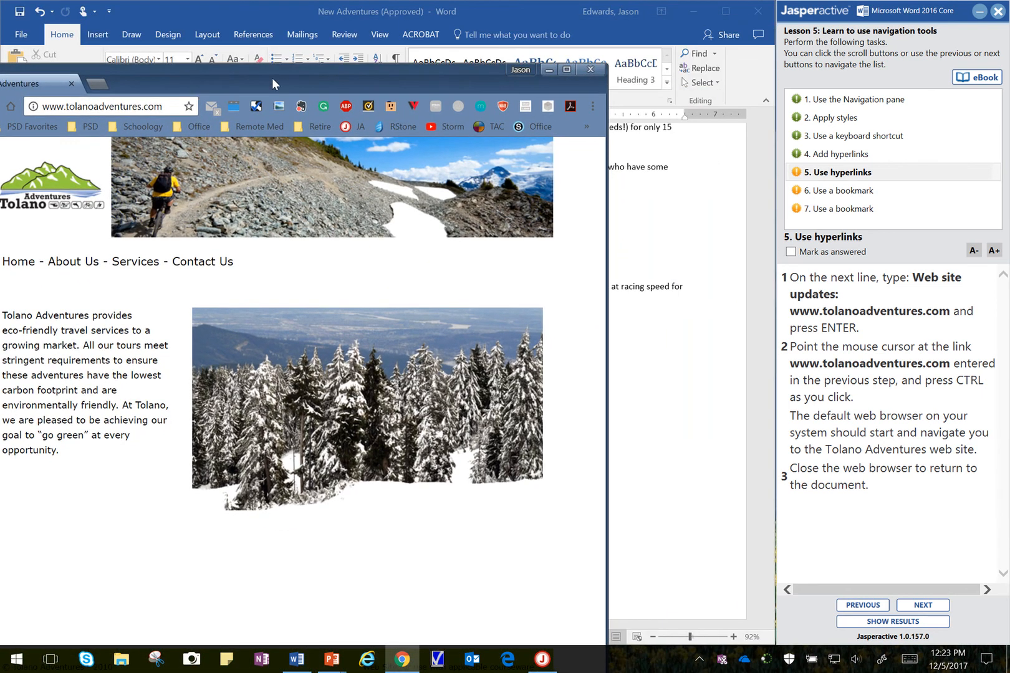
click(594, 72)
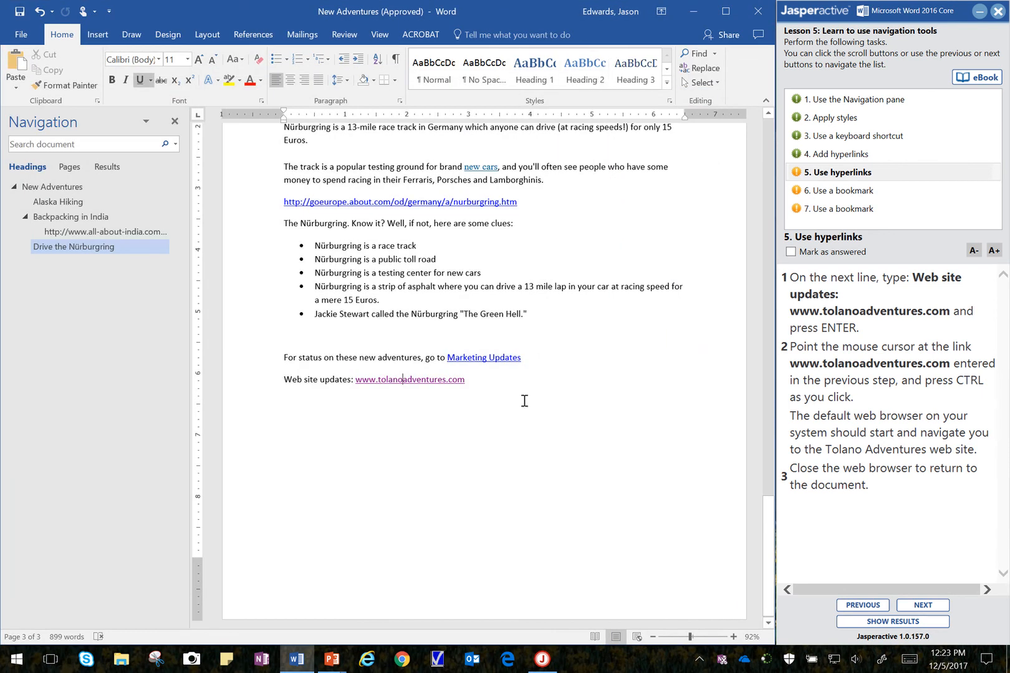
Mark task 5, Use hyperlinks, as answered and open task 6, Use a bookmark.
click(825, 252)
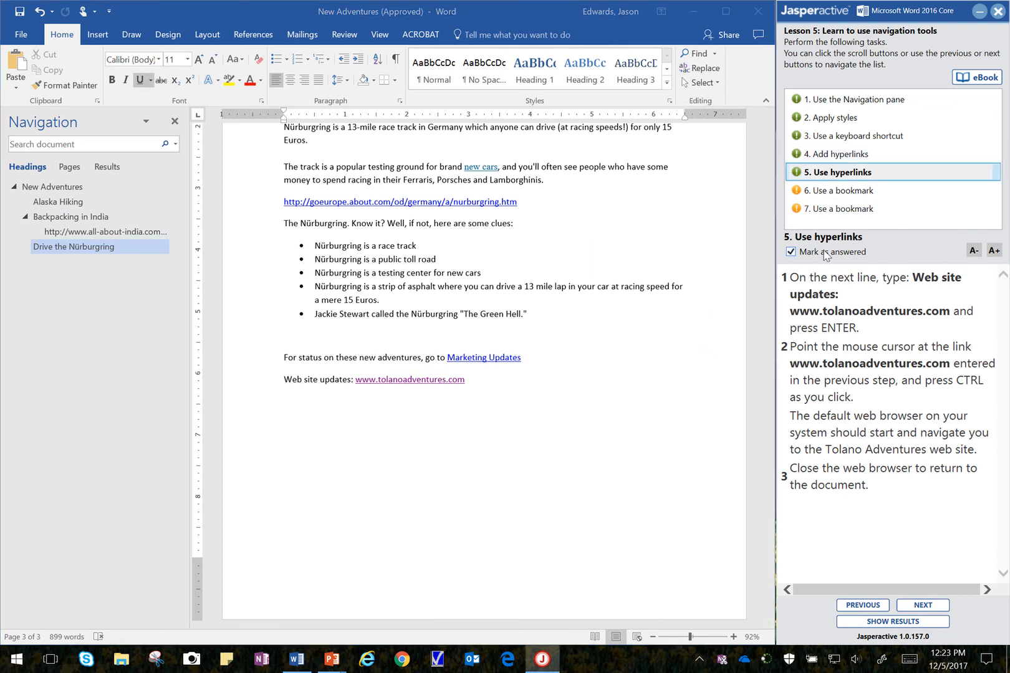
click(837, 198)
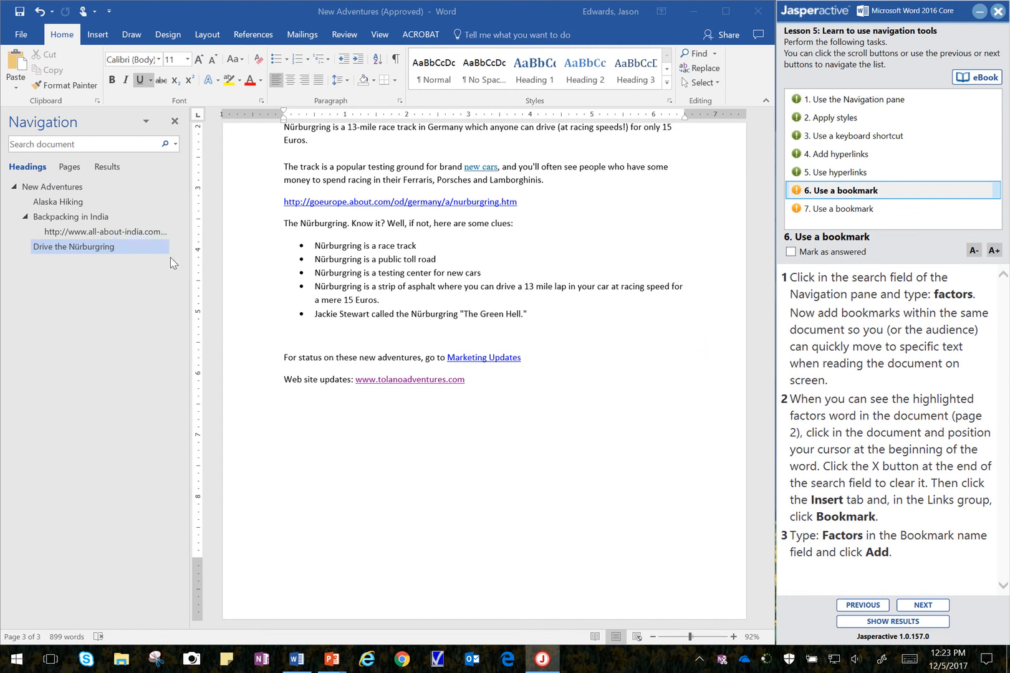
Search the document for "factors" using the Navigation pane.
click(94, 146)
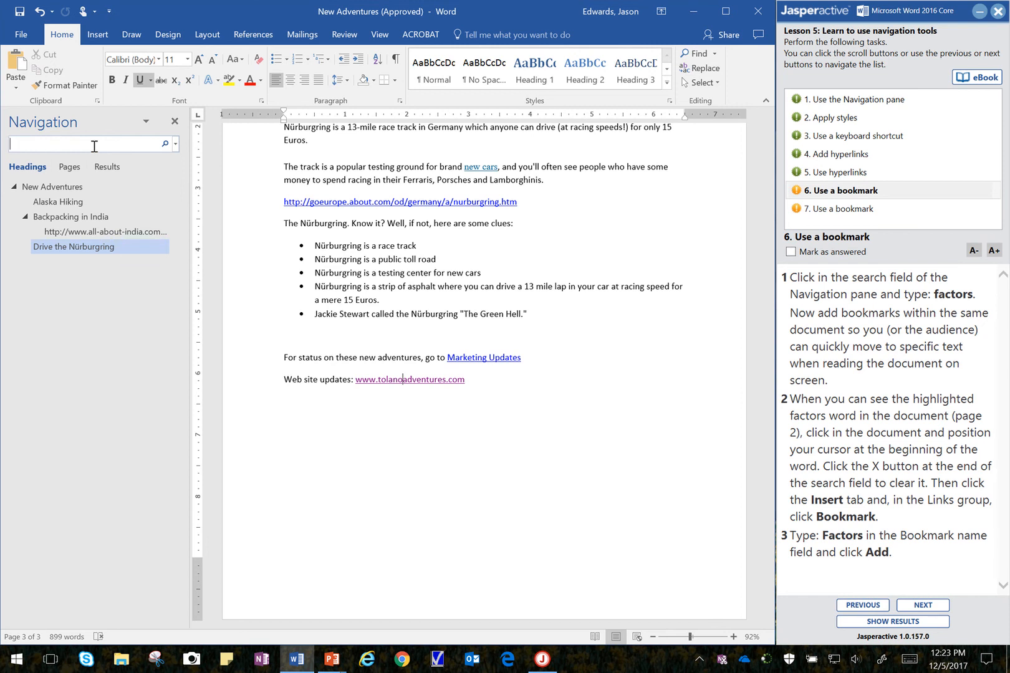
text(facor)
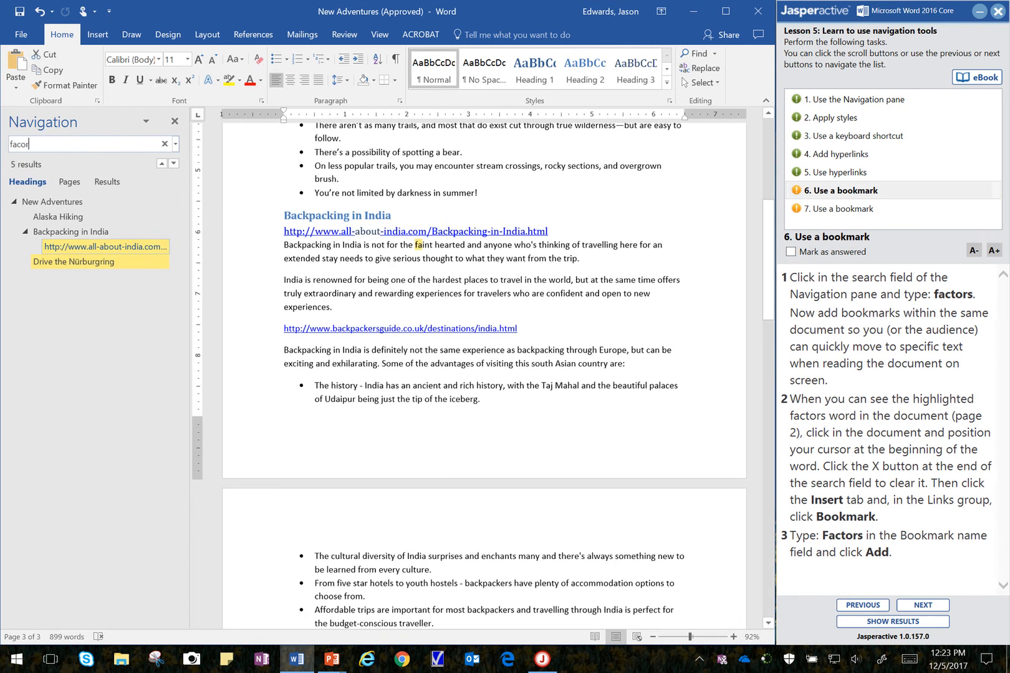
key(BackSpace)
text(tor)
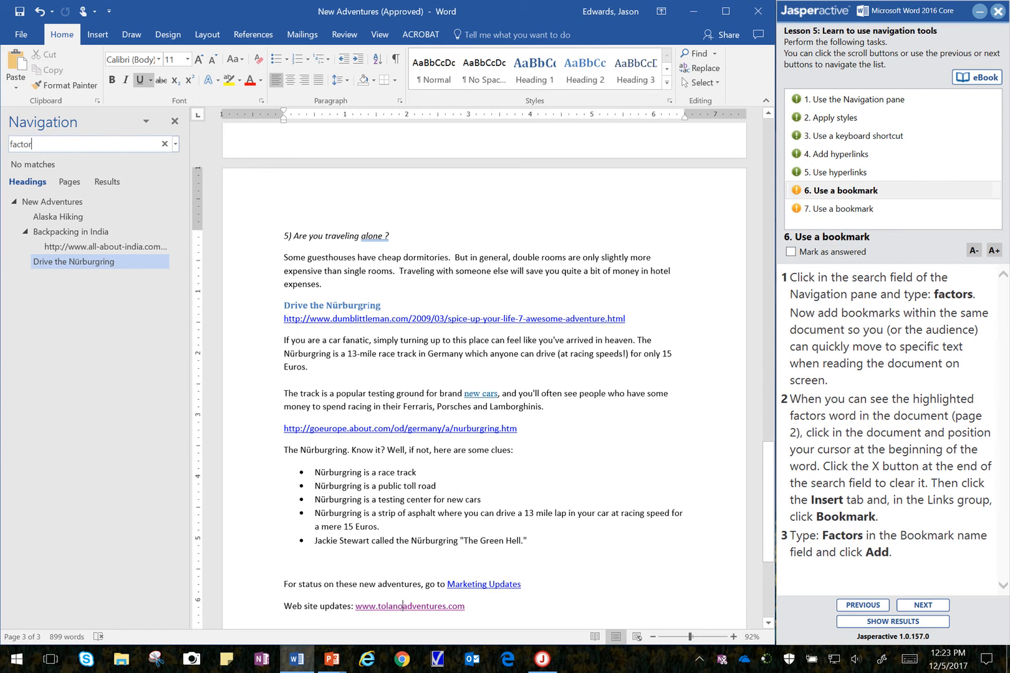
text(s)
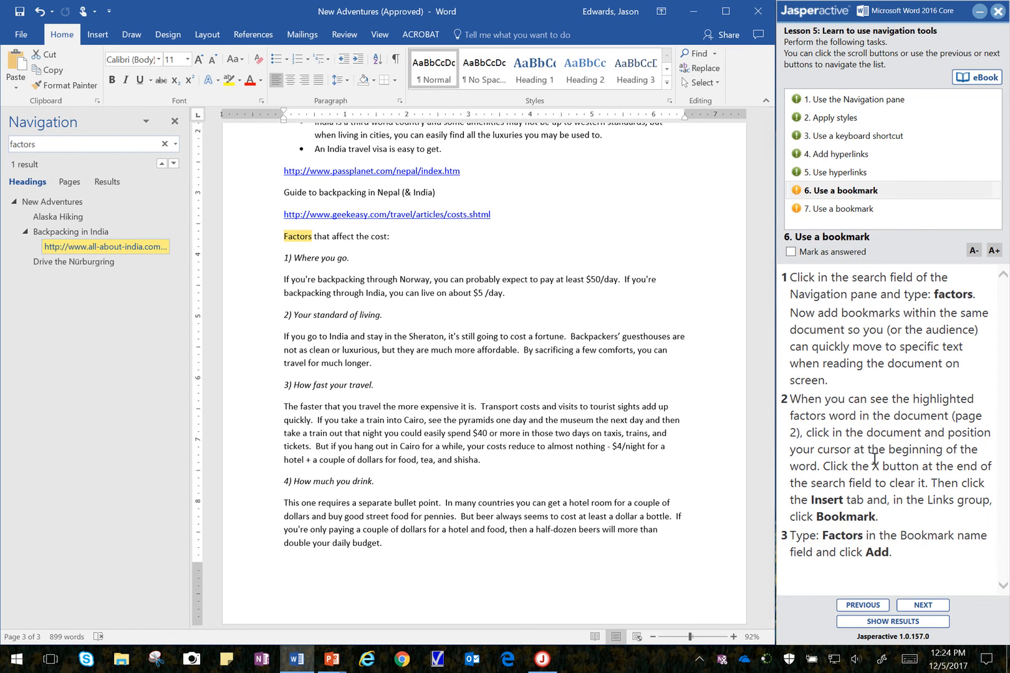
Place the cursor directly before "Factors" in the line "Factors that affect the cost:" and clear the document search.
click(285, 237)
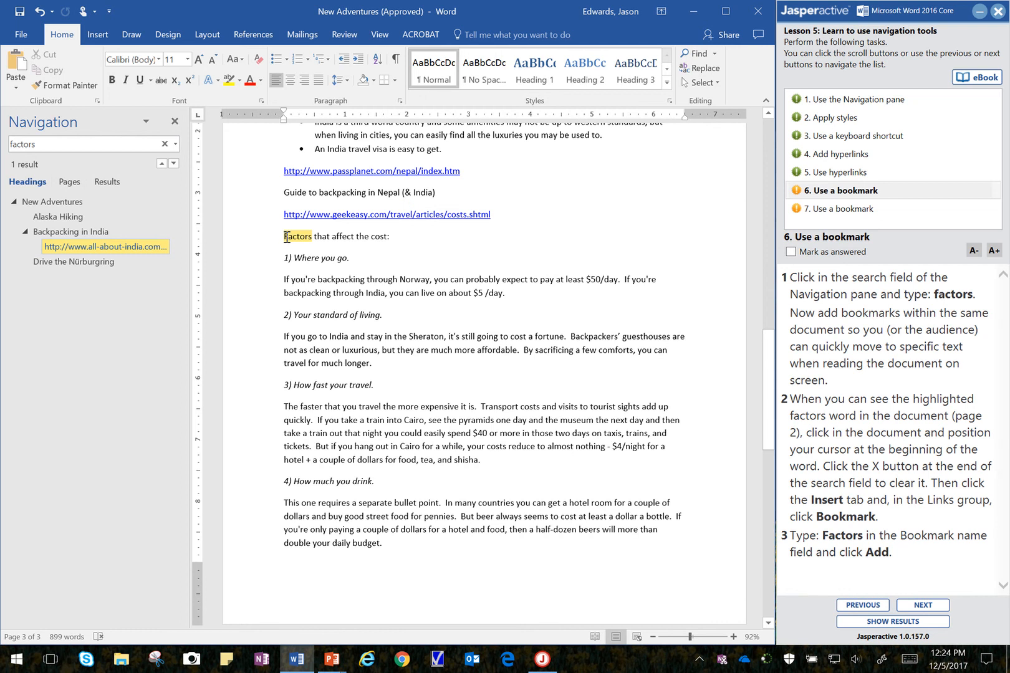
scroll(287, 237, up, 4)
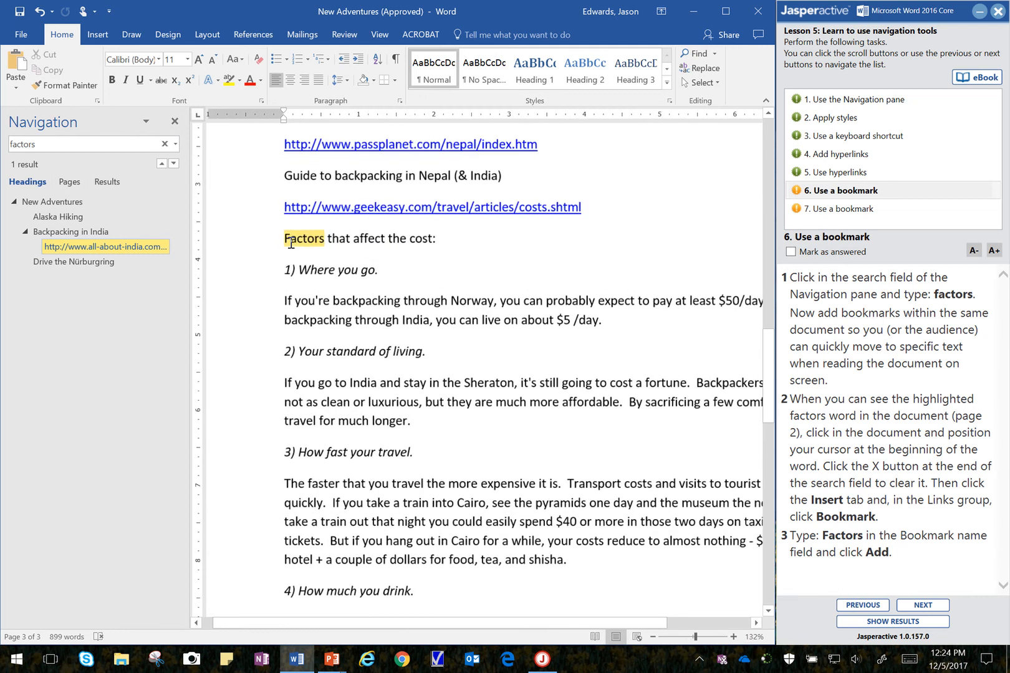
scroll(290, 243, up, 1)
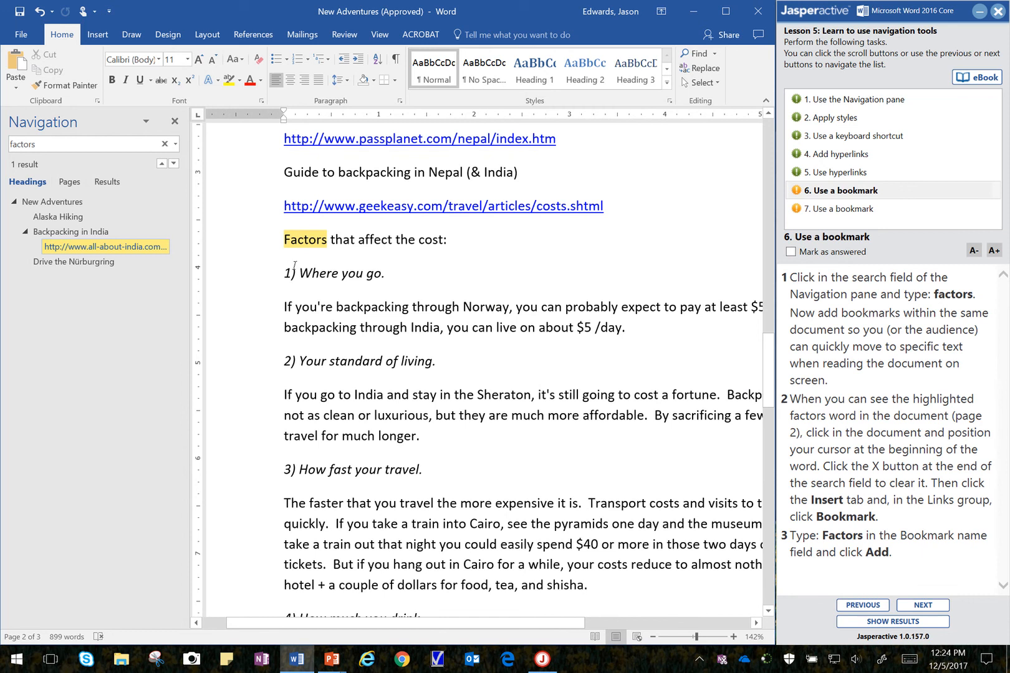
scroll(307, 282, down, 1)
scroll(308, 282, down, 3)
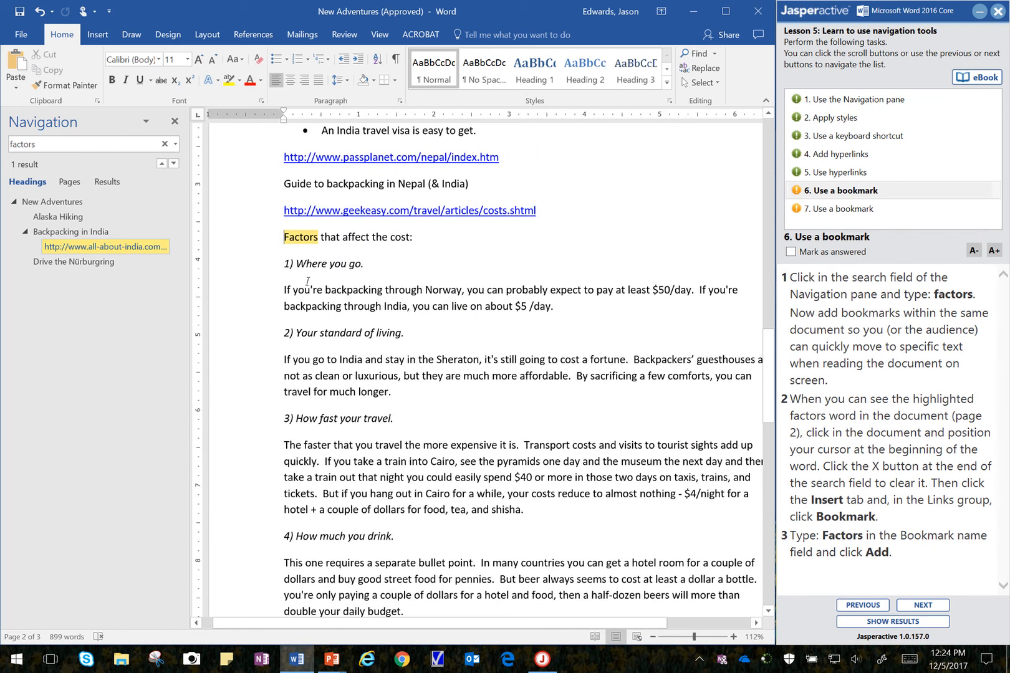
scroll(294, 248, up, 4)
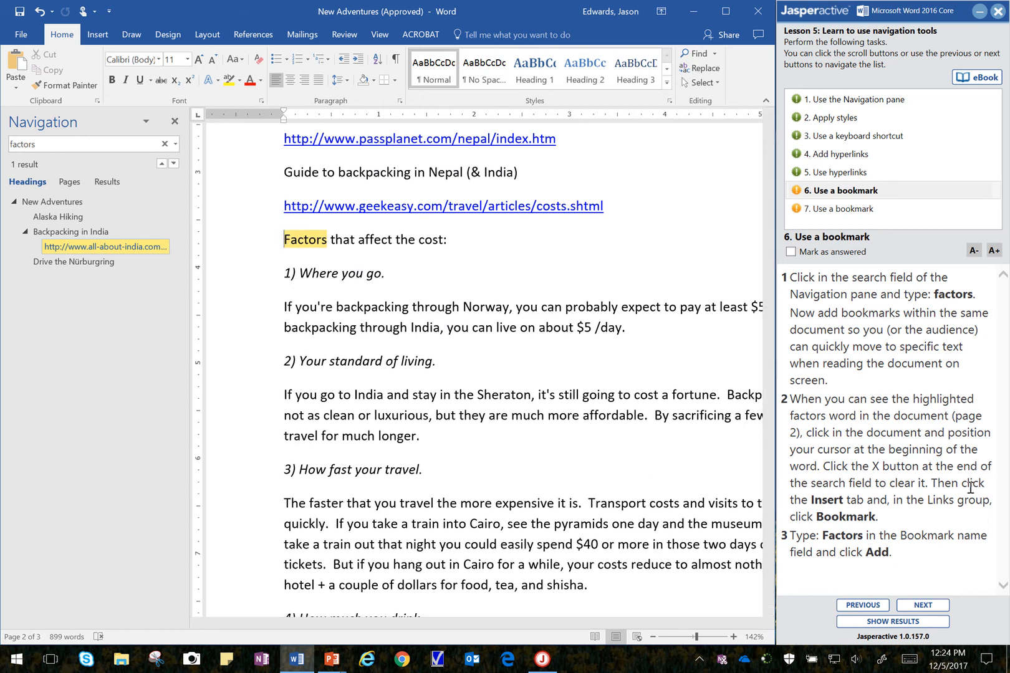
click(166, 145)
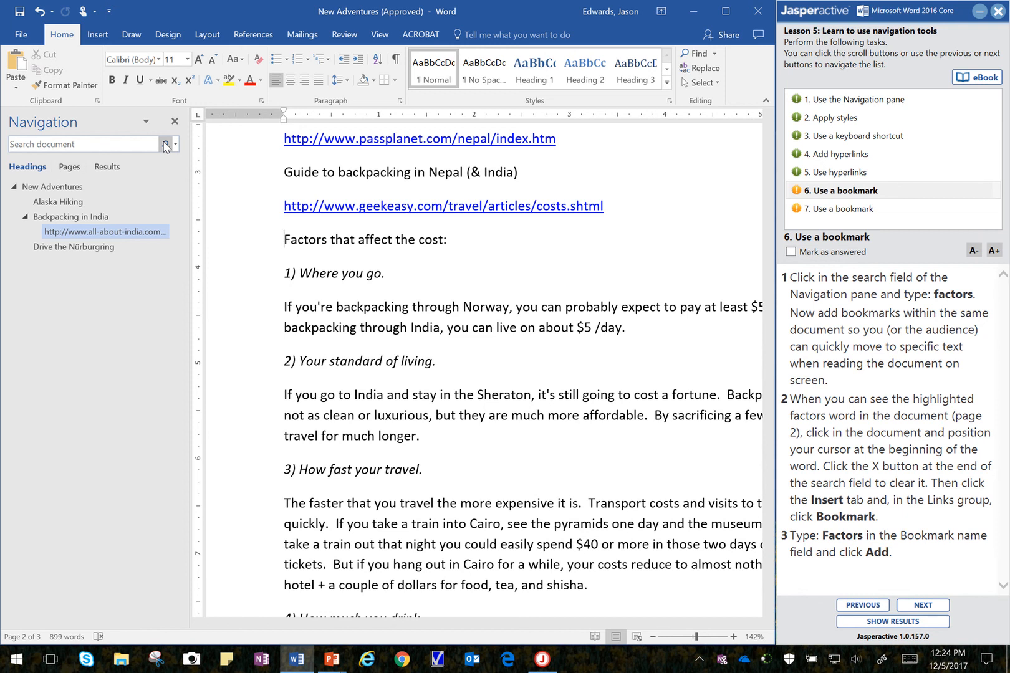
Add a bookmark named "Factors" at the cursor position.
click(98, 36)
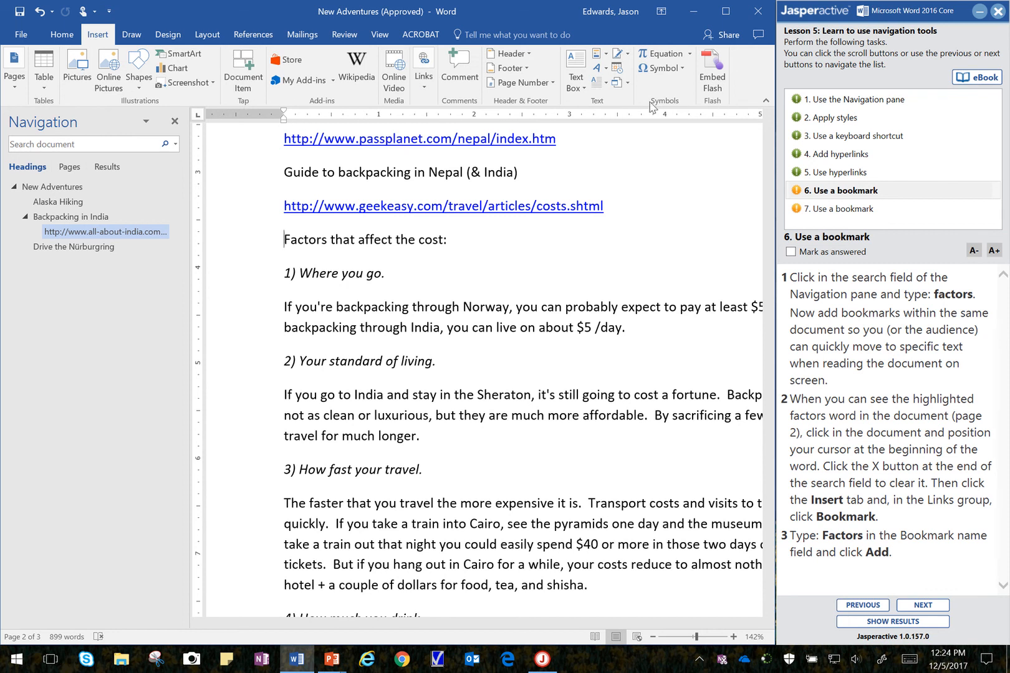
click(422, 79)
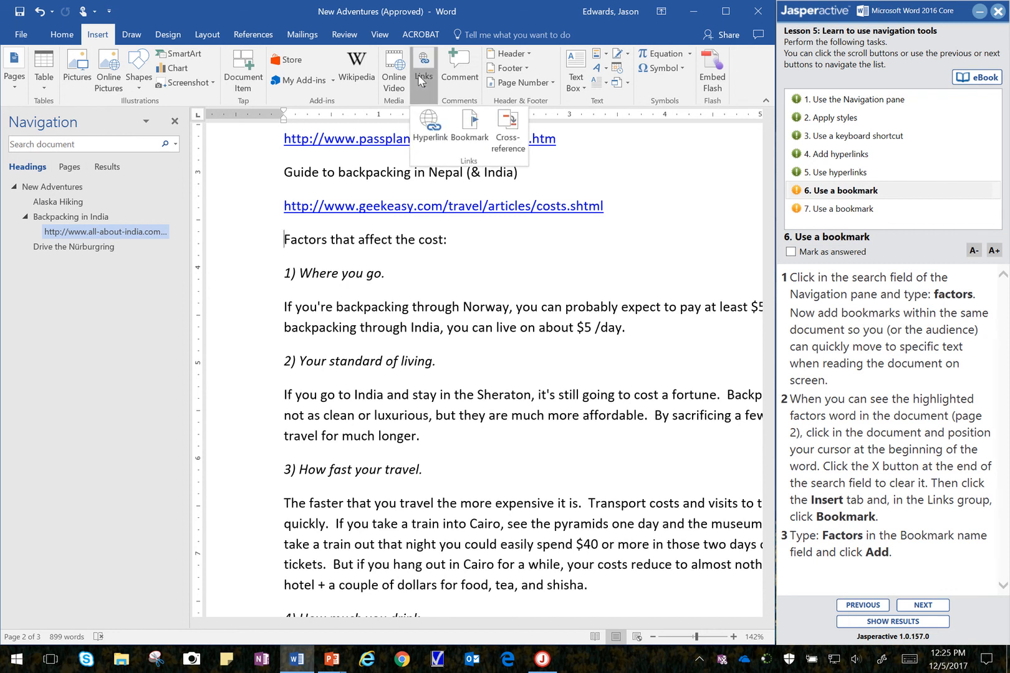
click(469, 136)
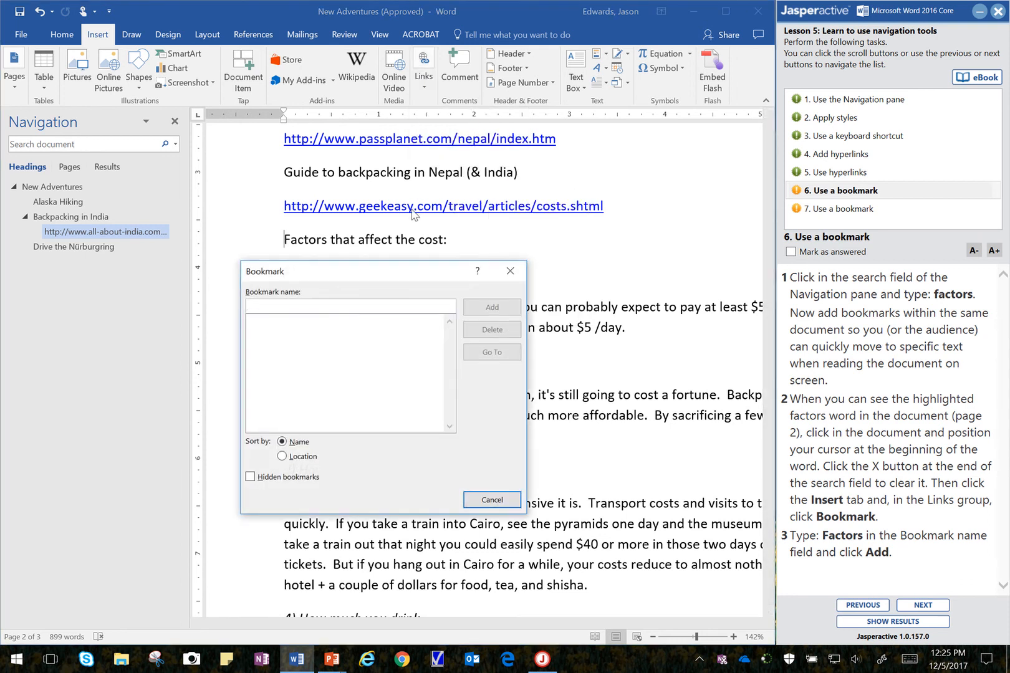
text(Factors)
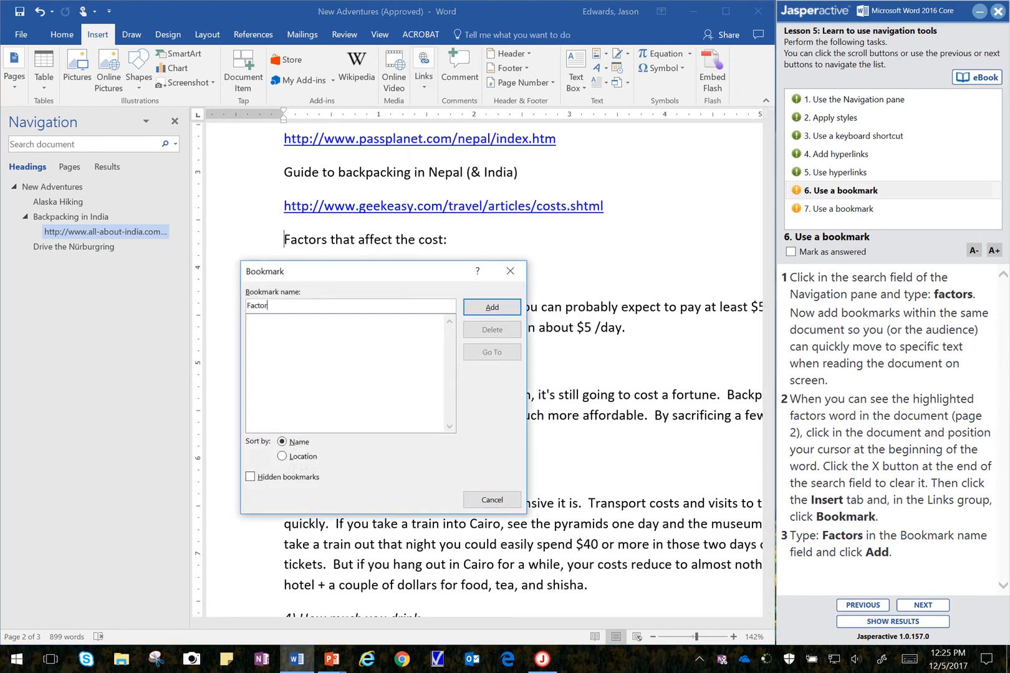
click(512, 307)
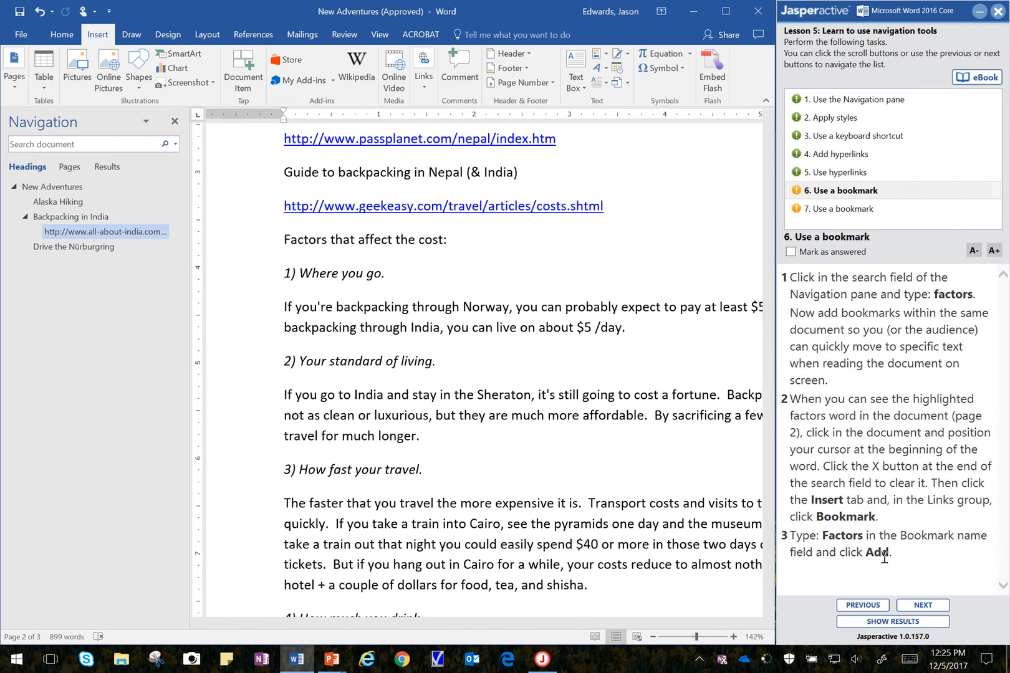
Mark task 6 as answered and open task 7, Use a bookmark.
click(804, 257)
click(825, 212)
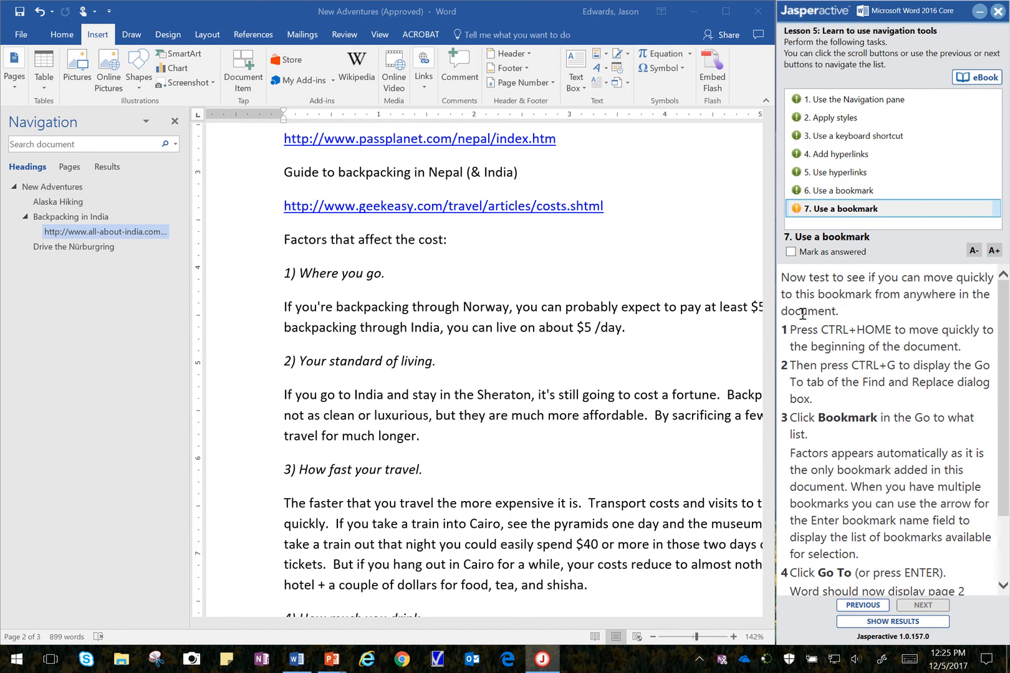
Move the cursor to the beginning of the document.
click(642, 309)
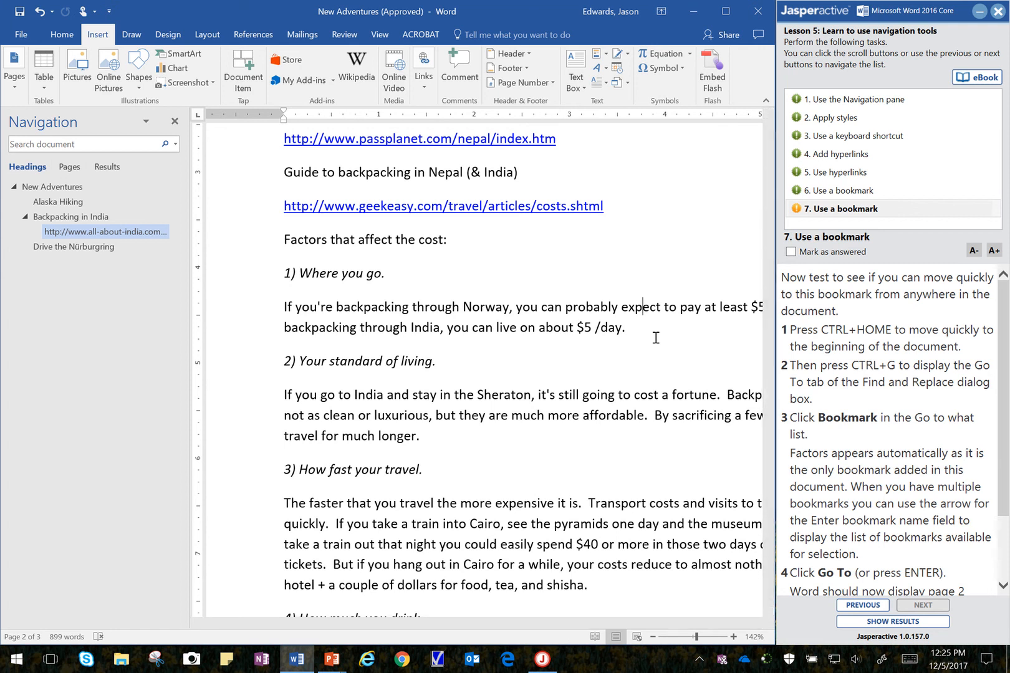
key(ctrl+Home)
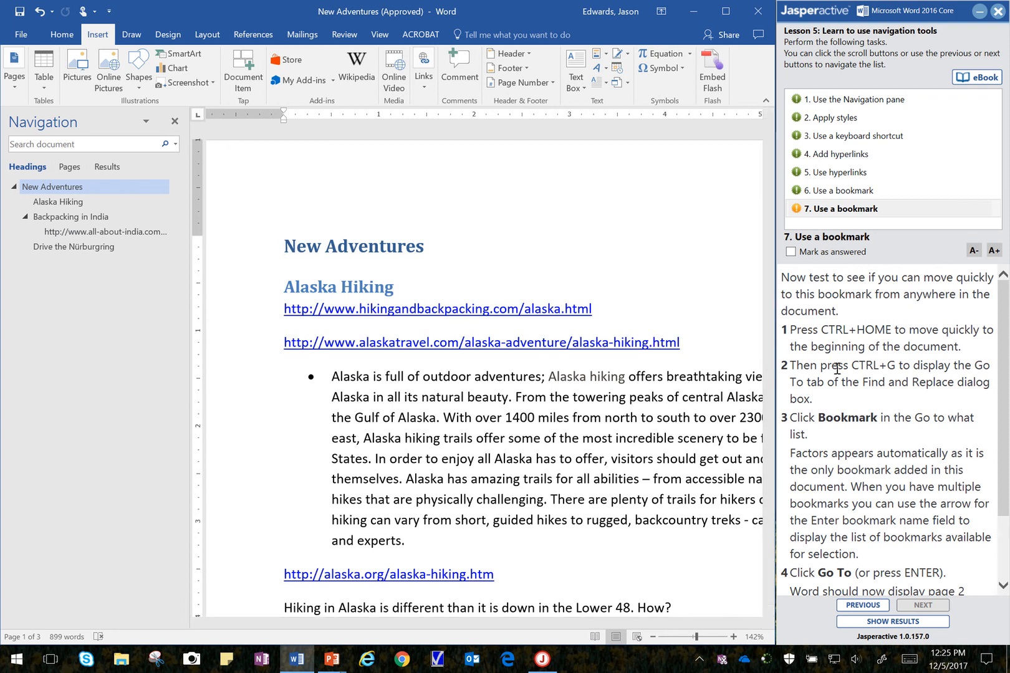
key(ctrl+g)
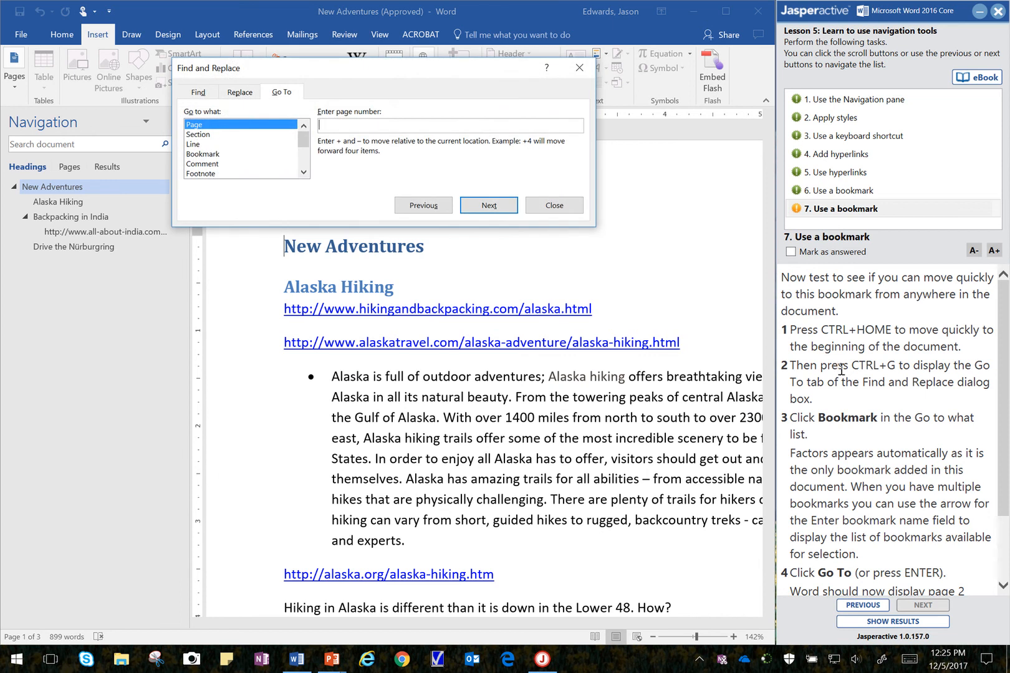
click(554, 205)
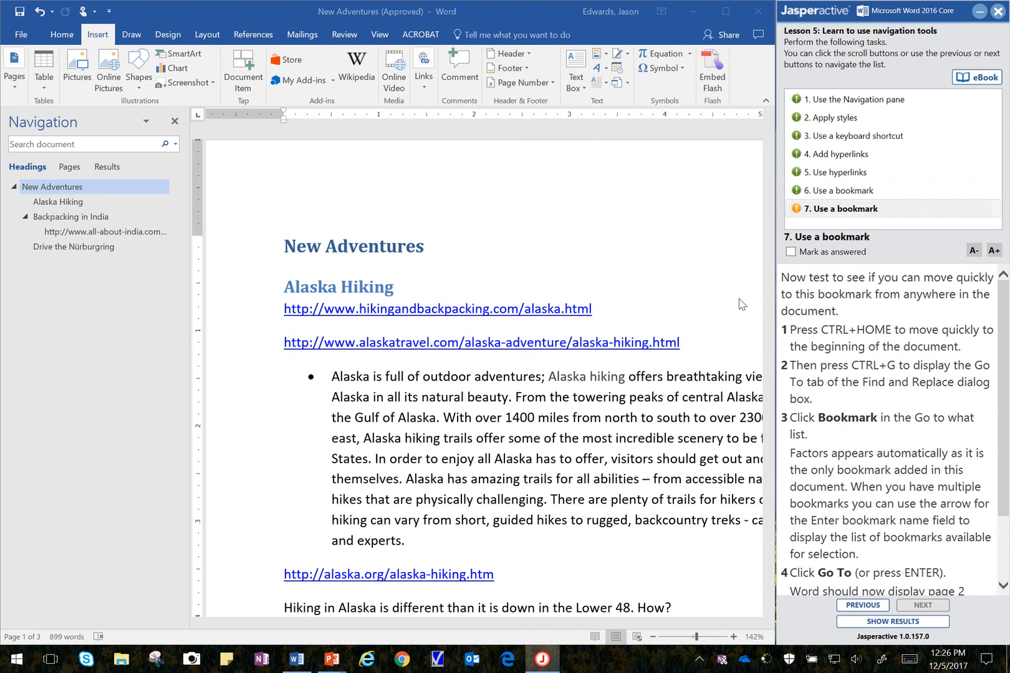
click(443, 419)
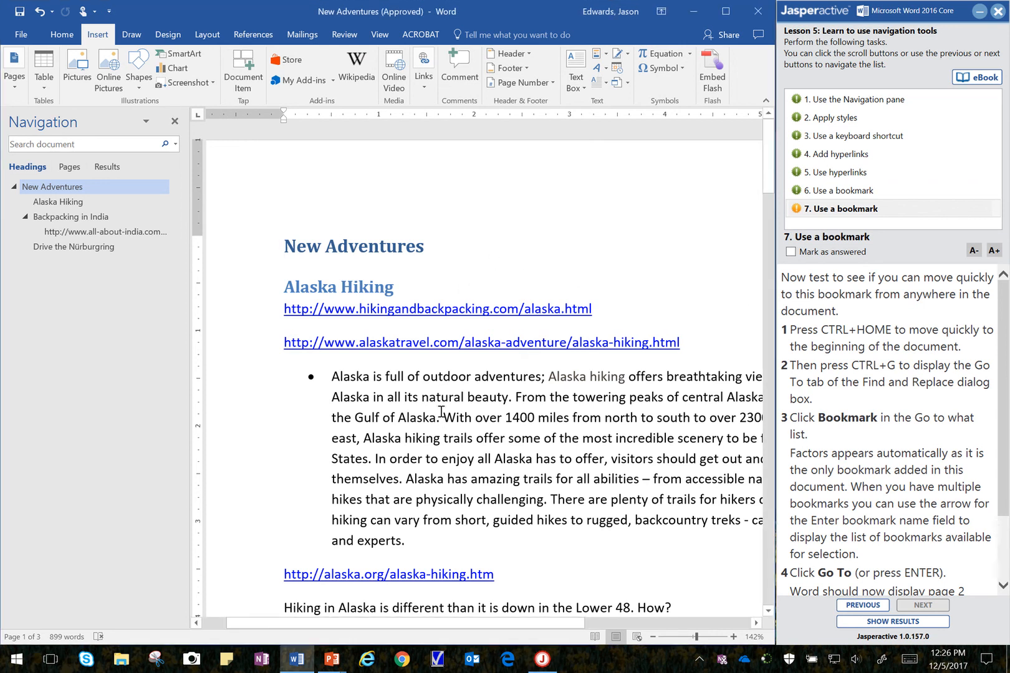
click(443, 420)
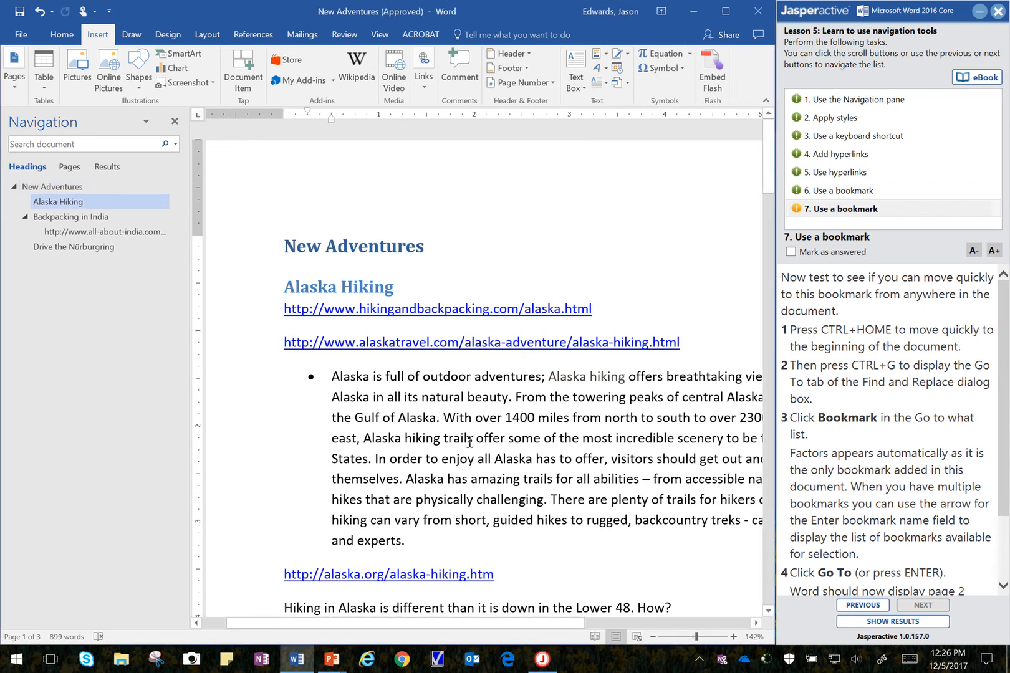
Use Go To to jump to the "Factors" bookmark, and close the Find and Replace dialog.
key(ctrl+g)
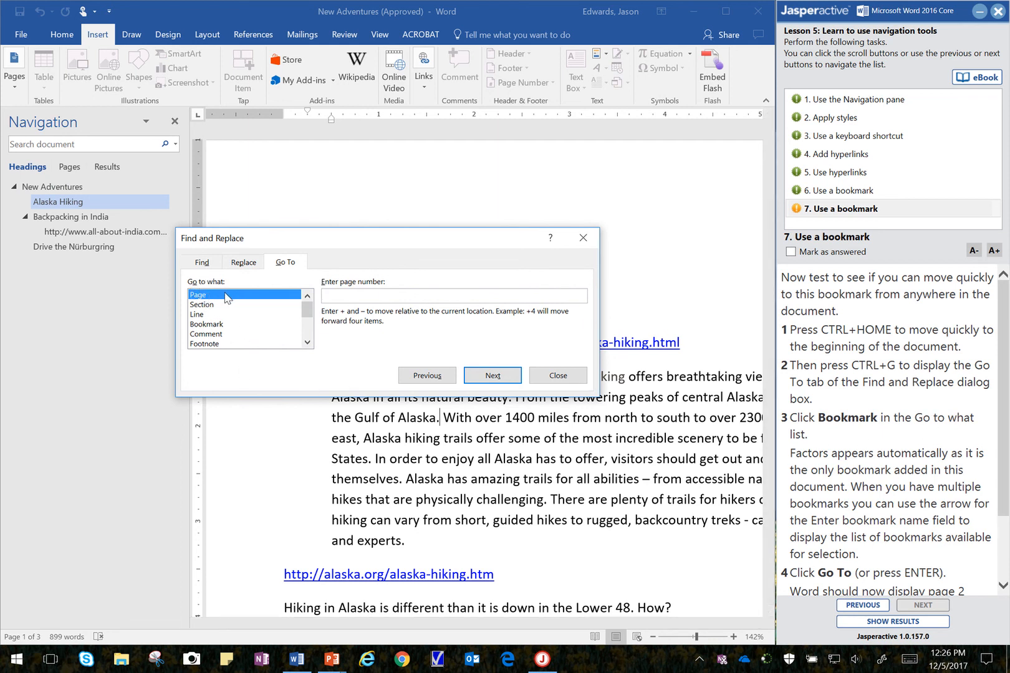
click(221, 324)
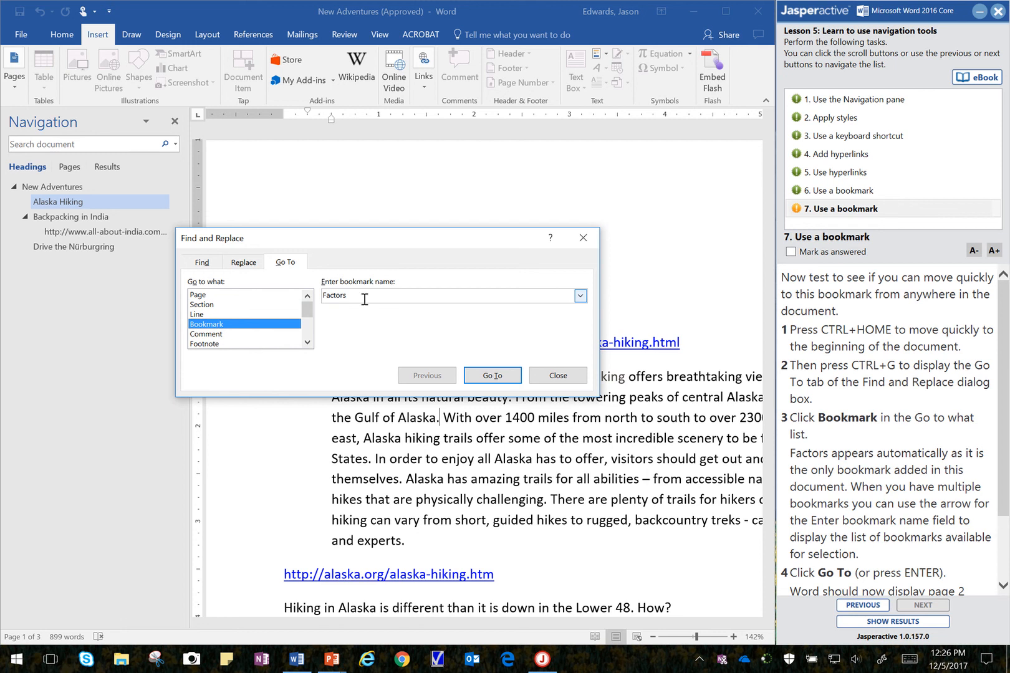
click(489, 376)
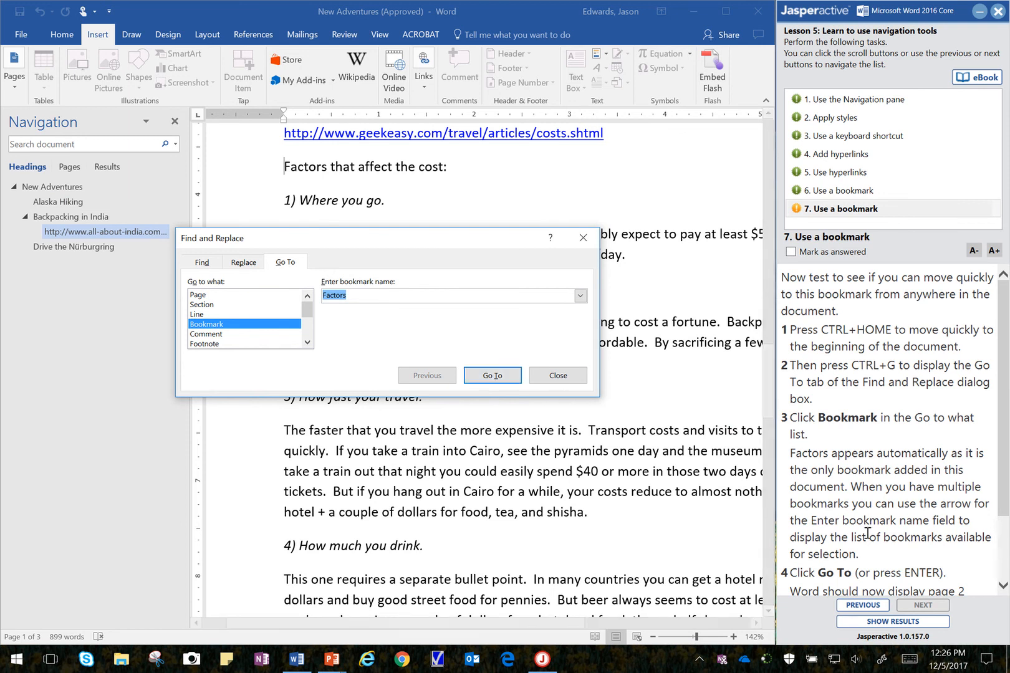
drag(1003, 499, 1006, 569)
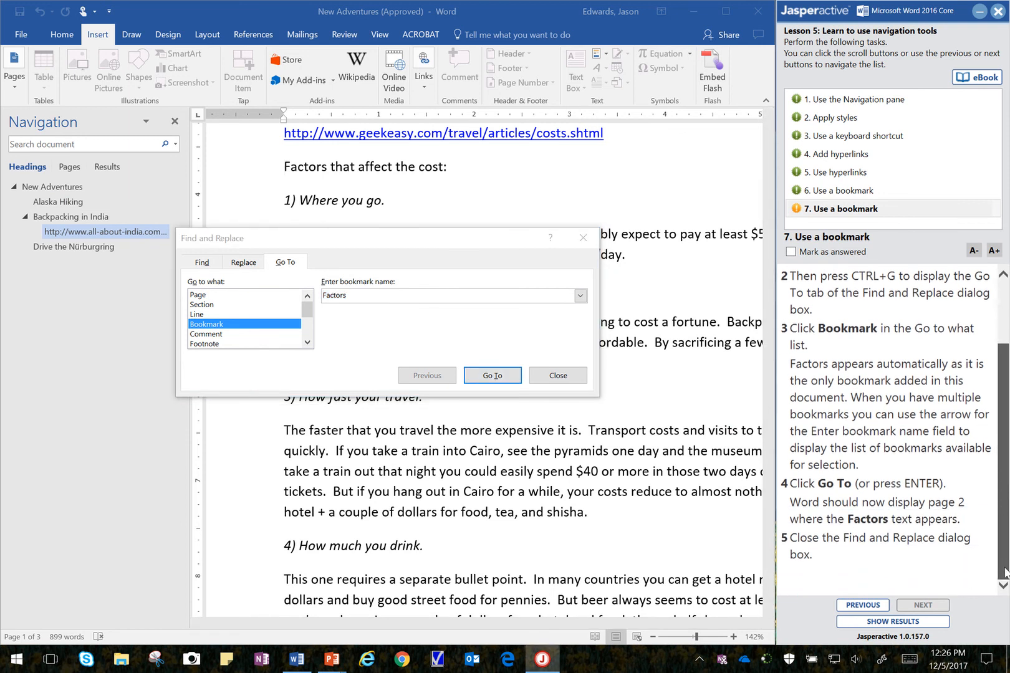
click(540, 376)
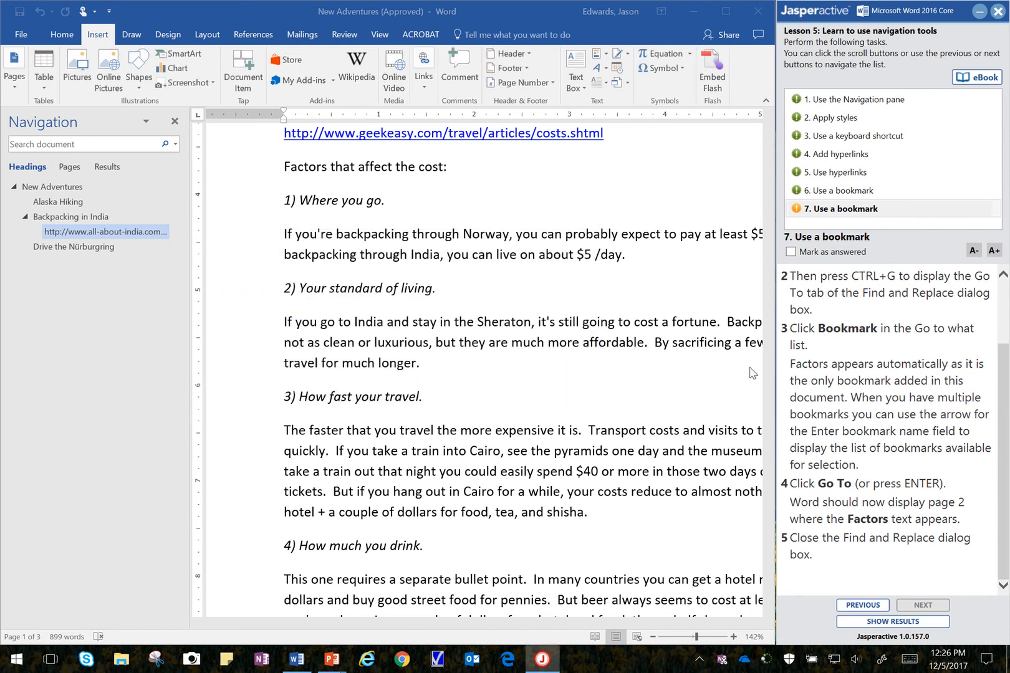
Mark task 7 as answered and display the exercise performance results.
click(830, 254)
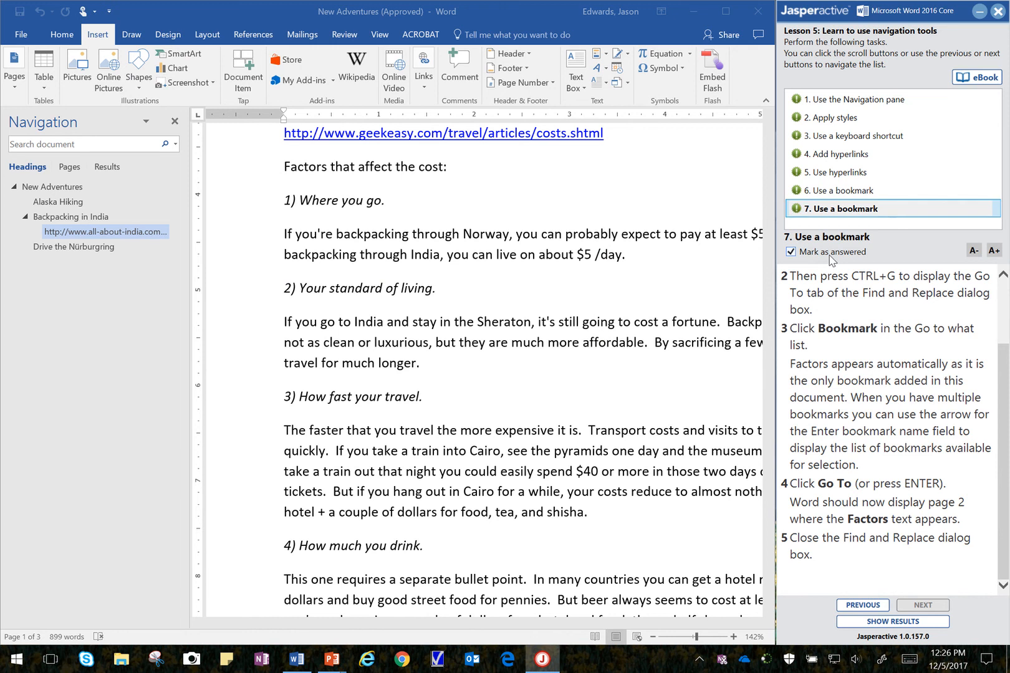
click(899, 622)
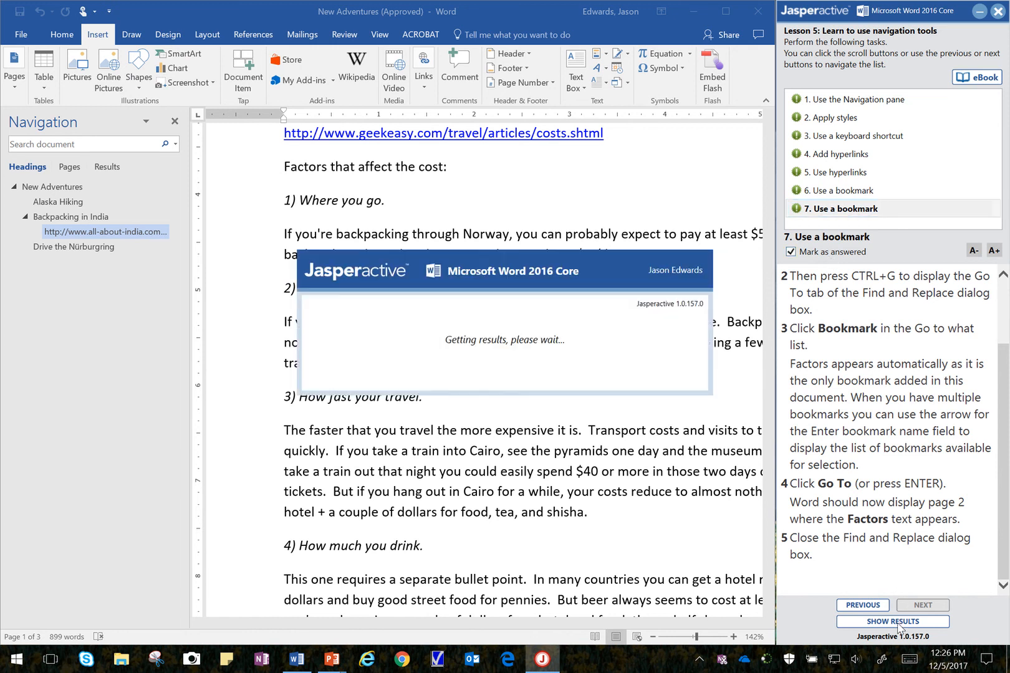
click(525, 383)
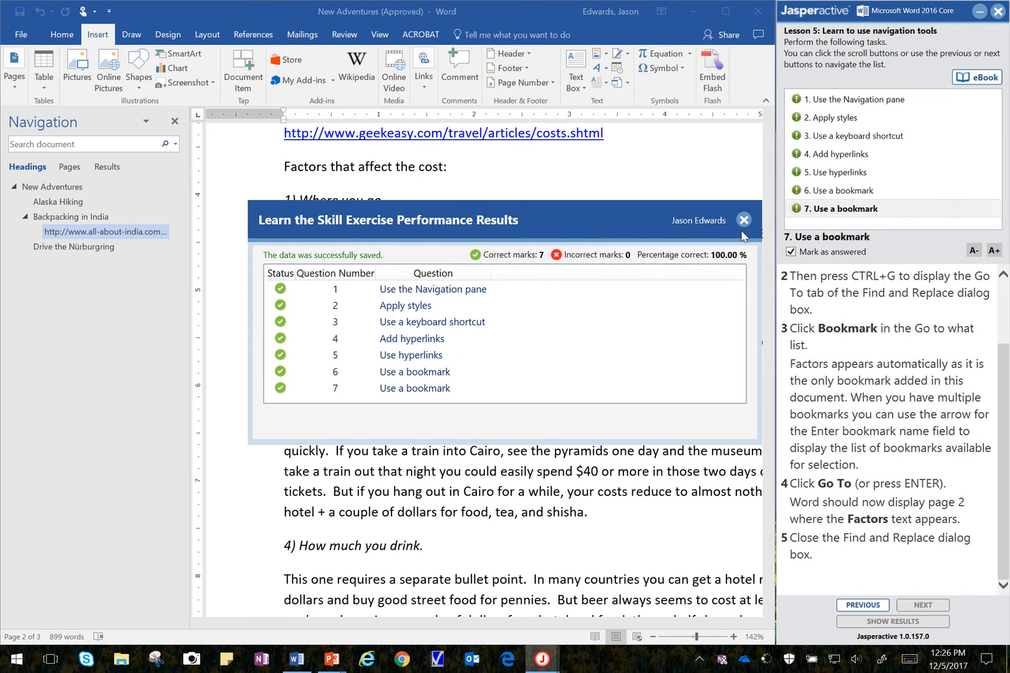
mouse_move(480, 3)
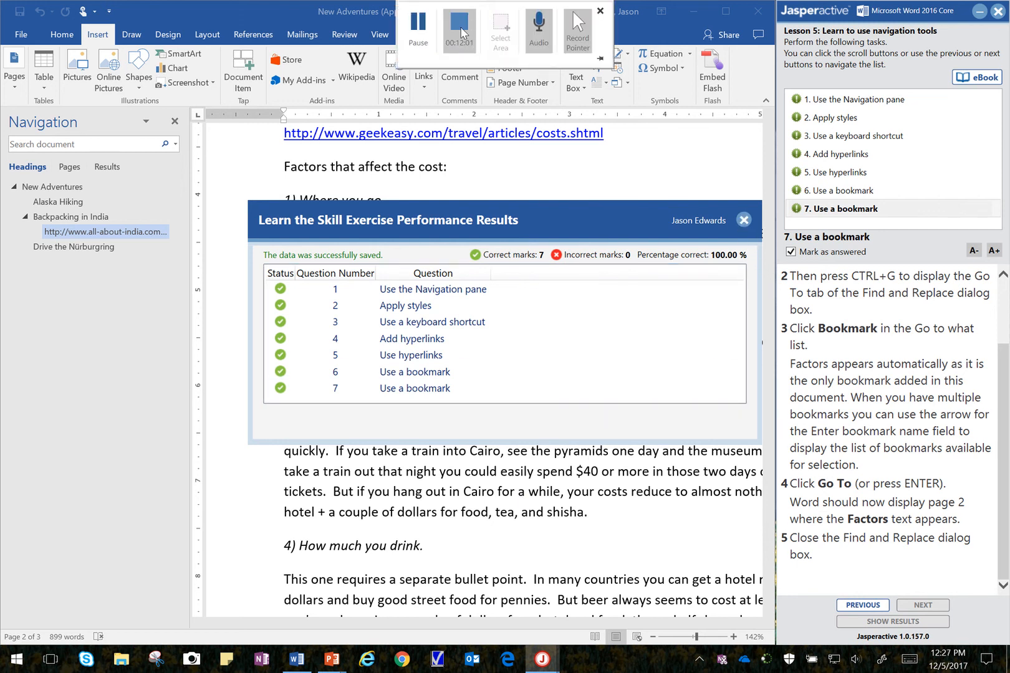